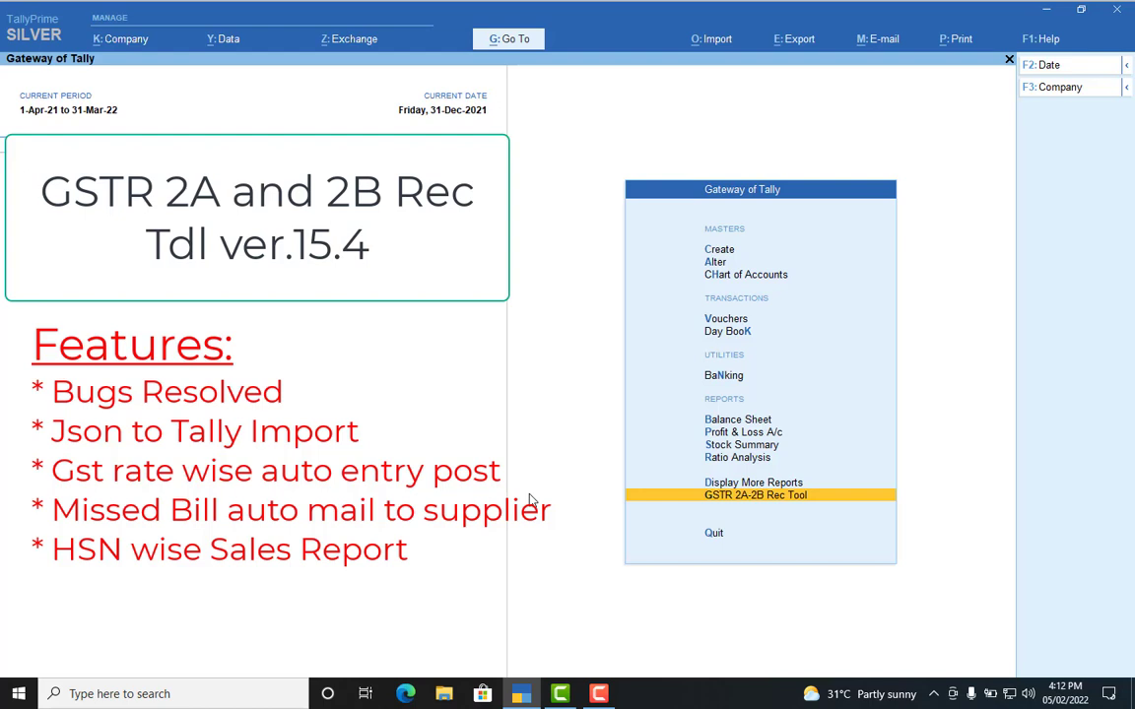
- View the GSTR-1 HSN Wise Sales report in the GSTR 2A-2B Rec Tool, check its period setting, and return to the tool's options
key("Return")
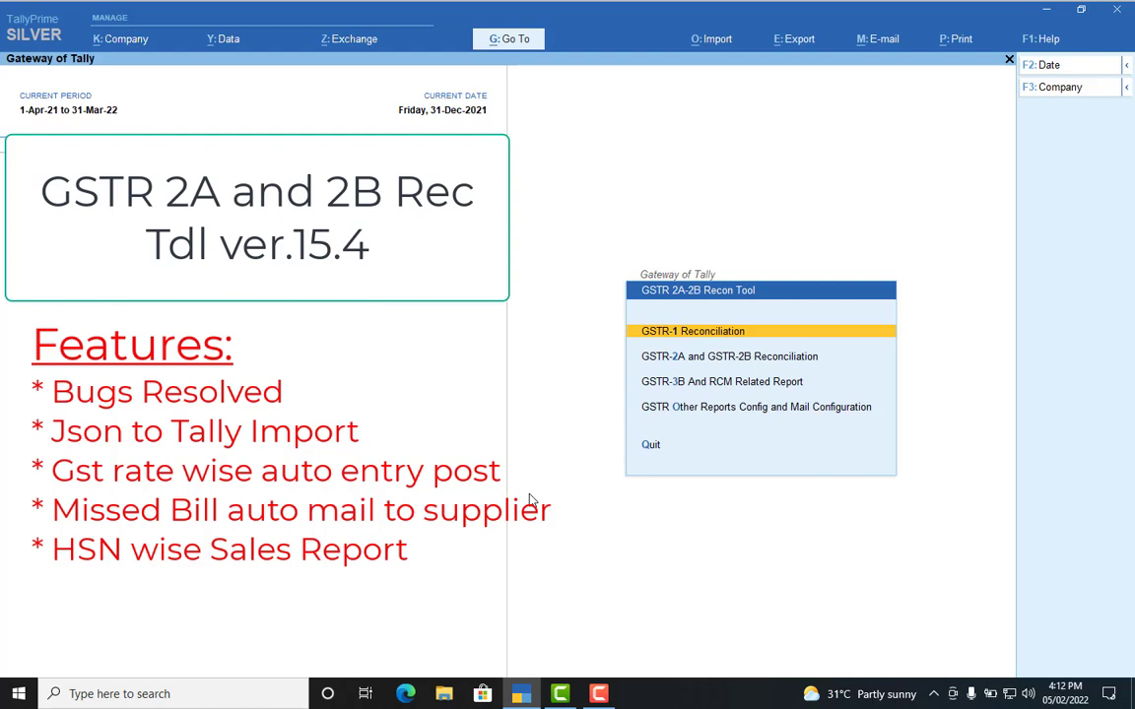
key("Return")
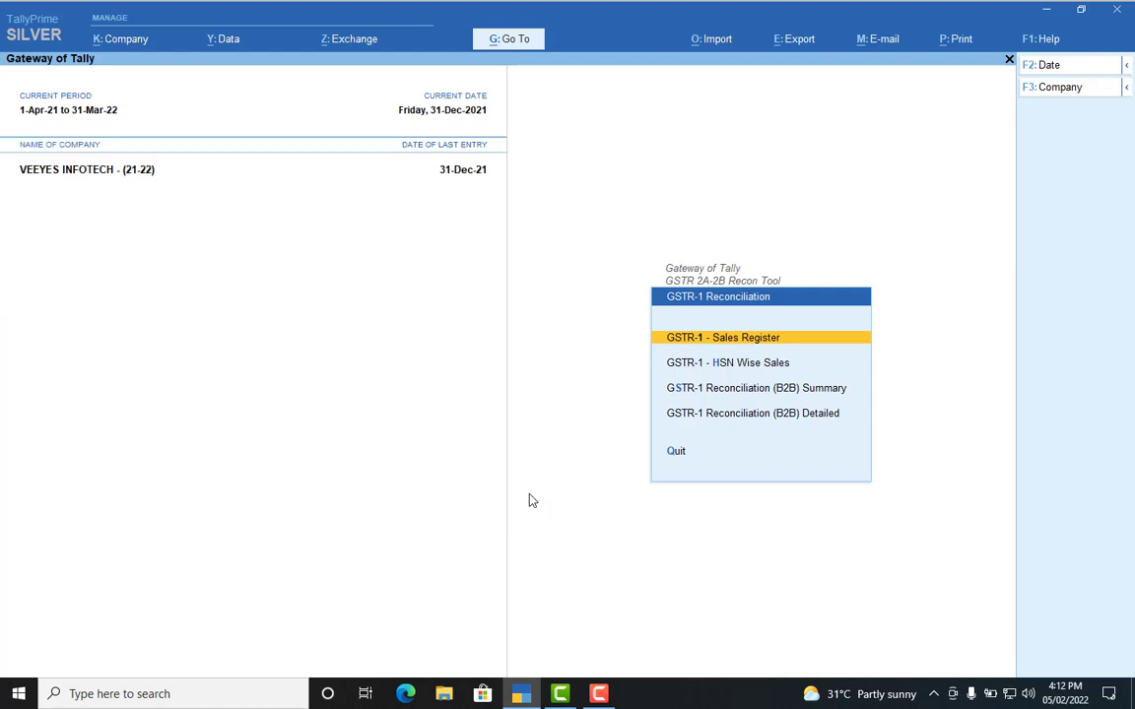
key("Down")
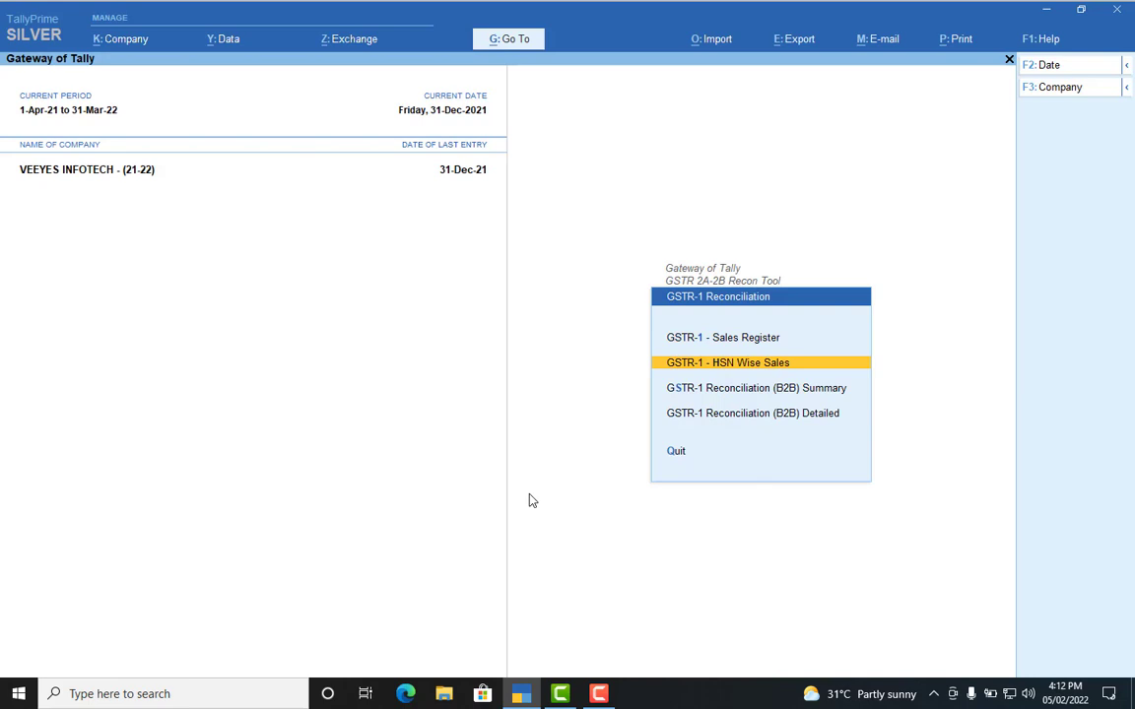
key("Return")
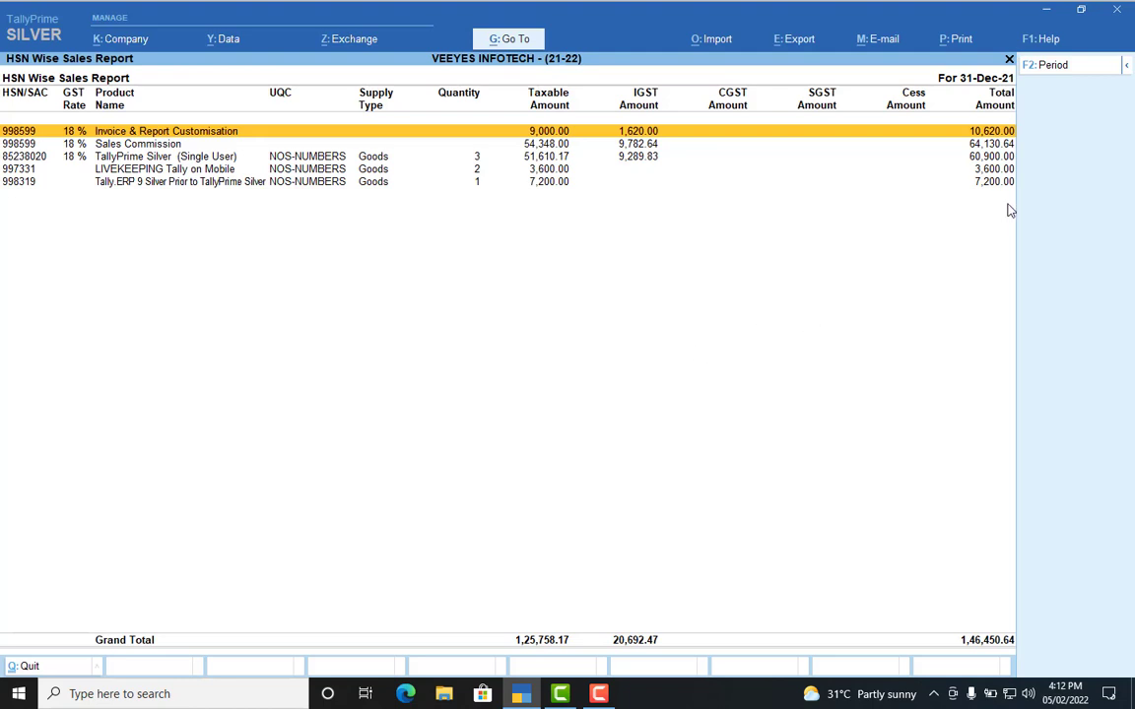
left_click(1046, 66)
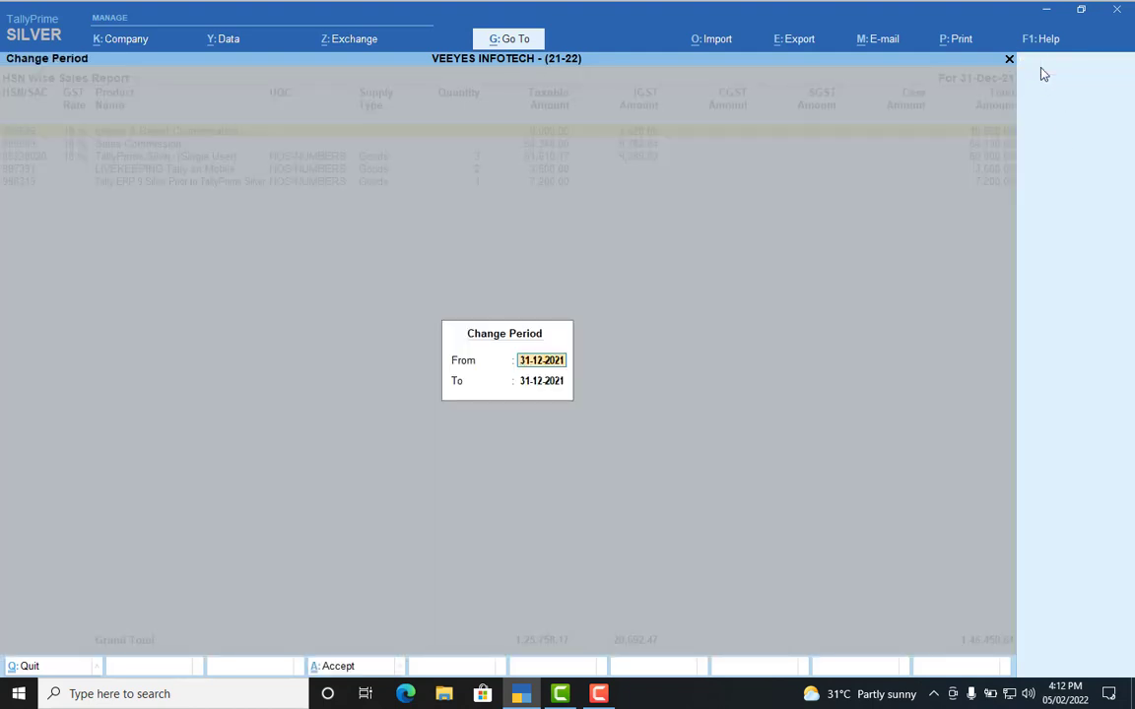
key("Escape")
key("Escape")
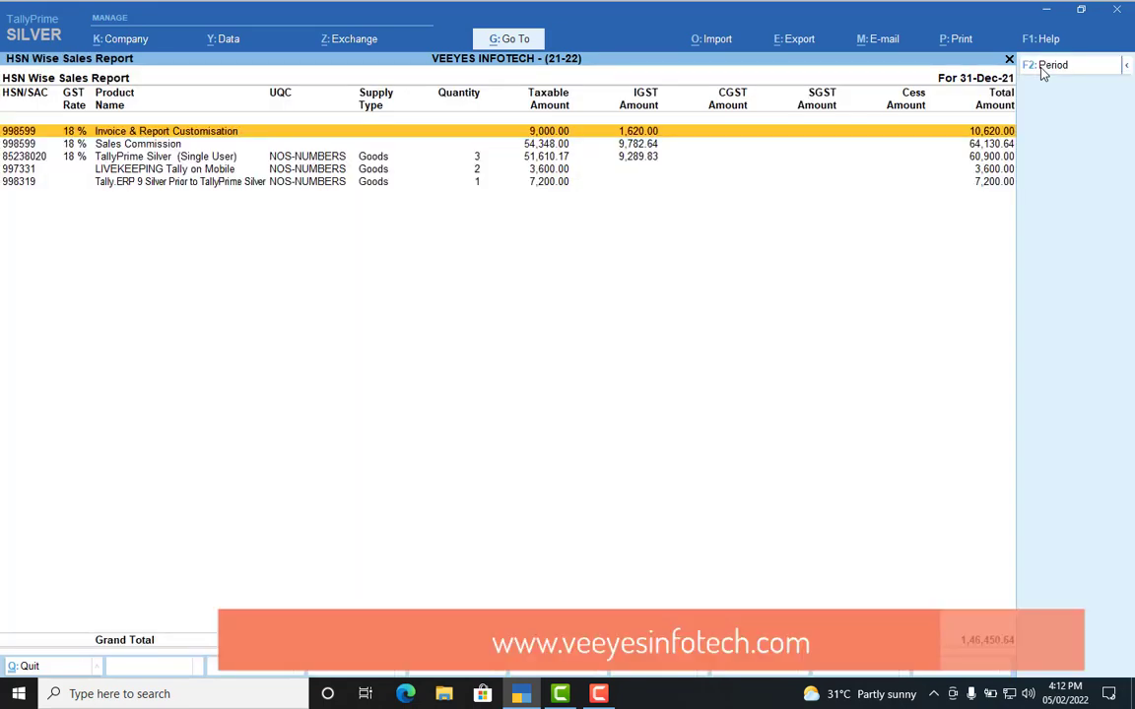
key("Escape")
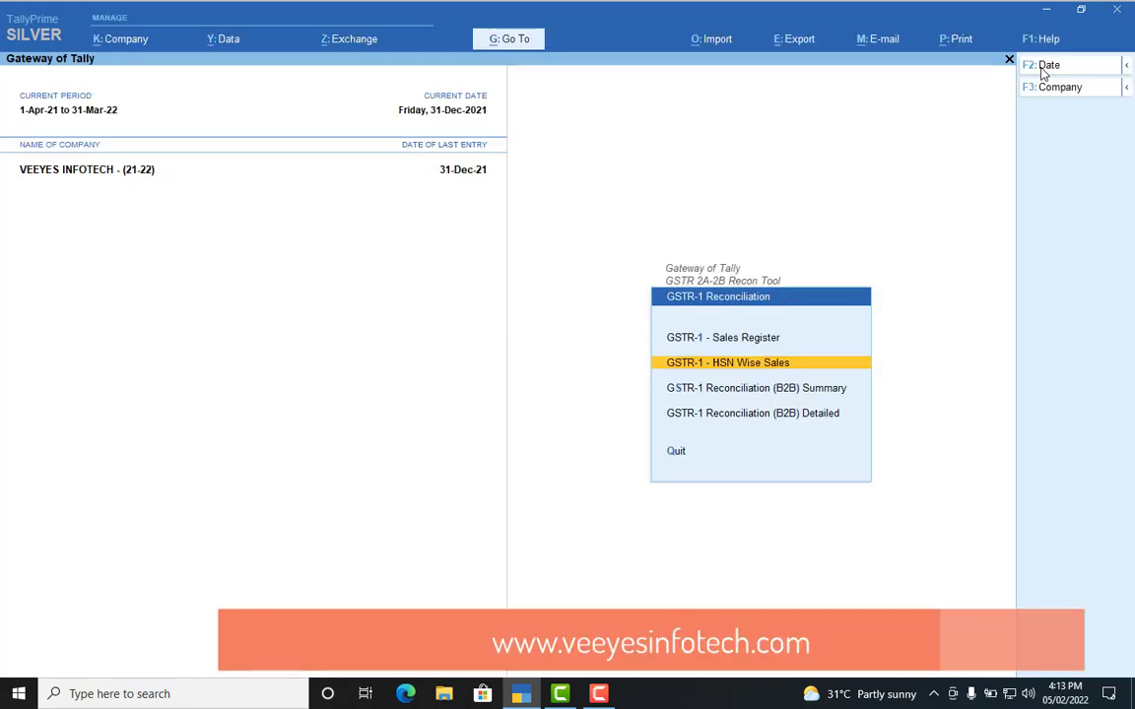
key("Down")
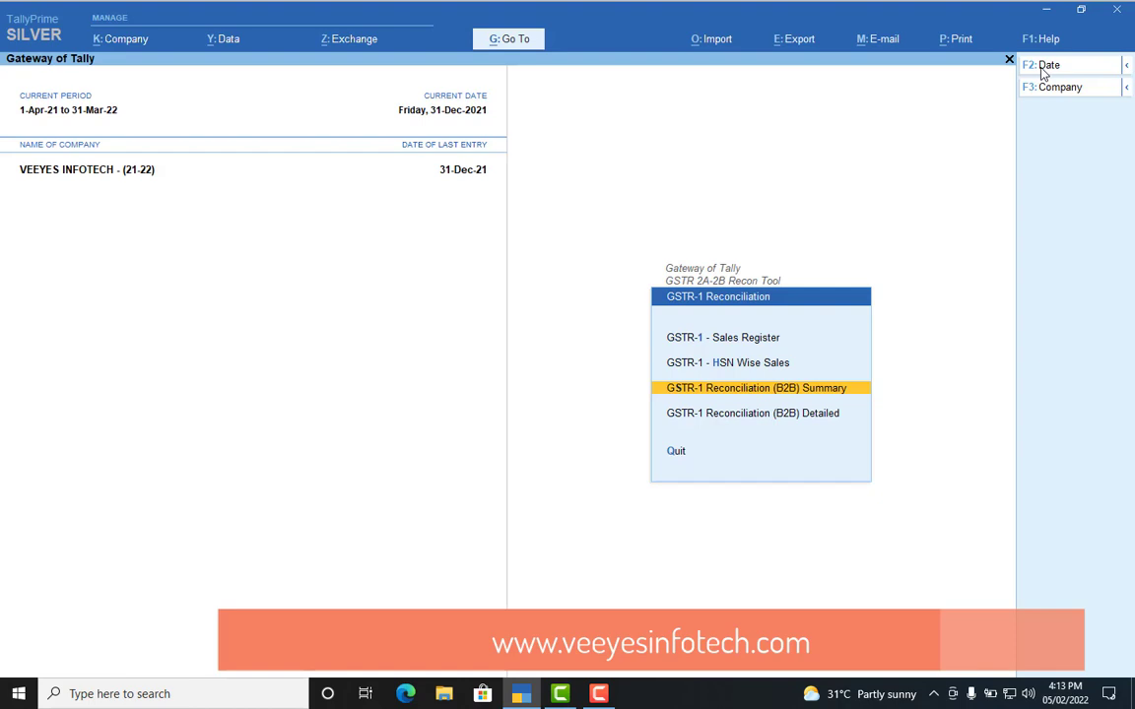
key("Escape")
- Start the GSTR-2B Reconciliation Summary to bring up its file-loading settings
key("Down")
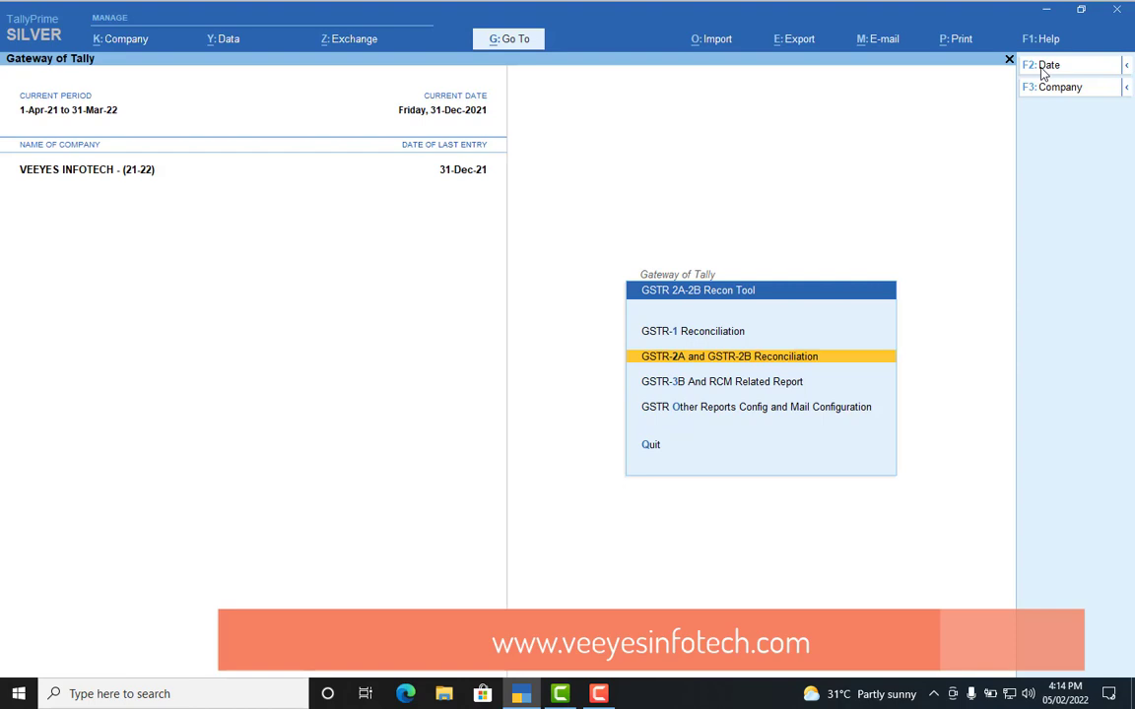
key("Return")
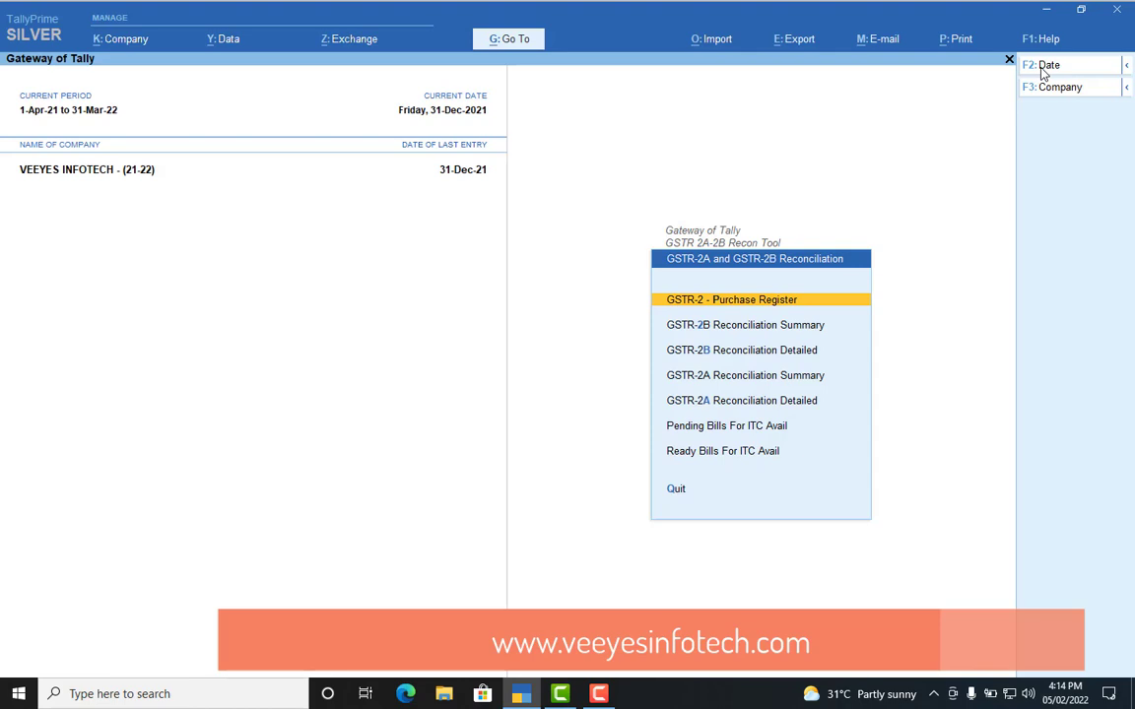
key("Down")
key("Down")
key("Up")
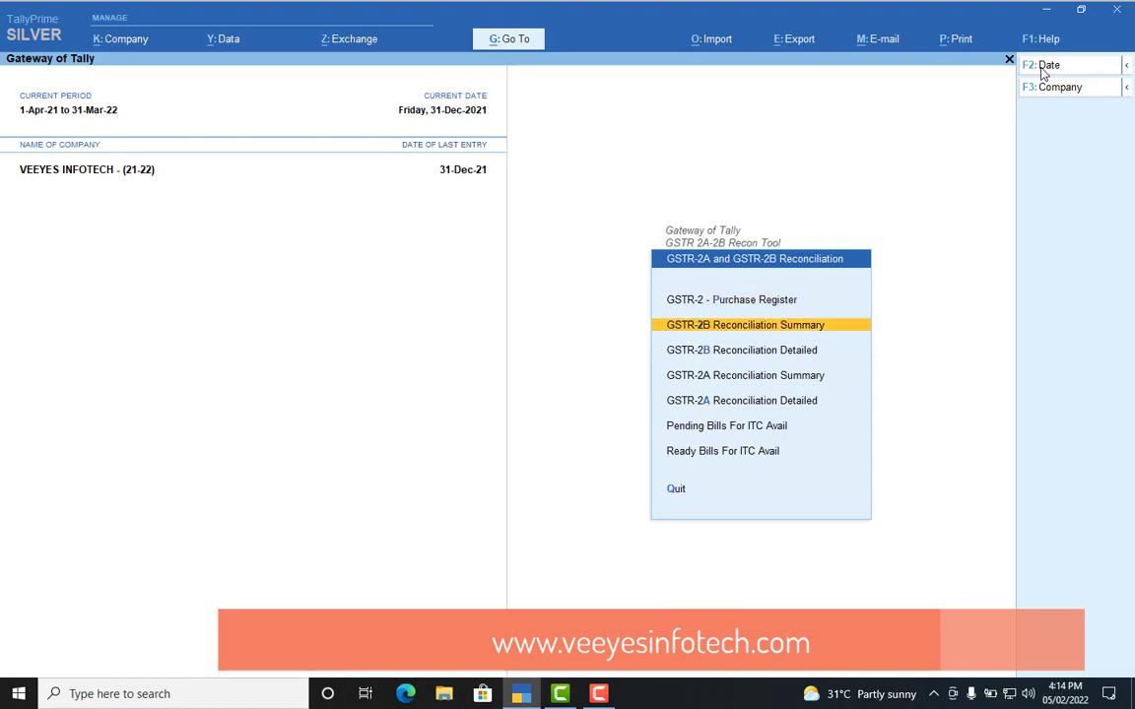
key("Return")
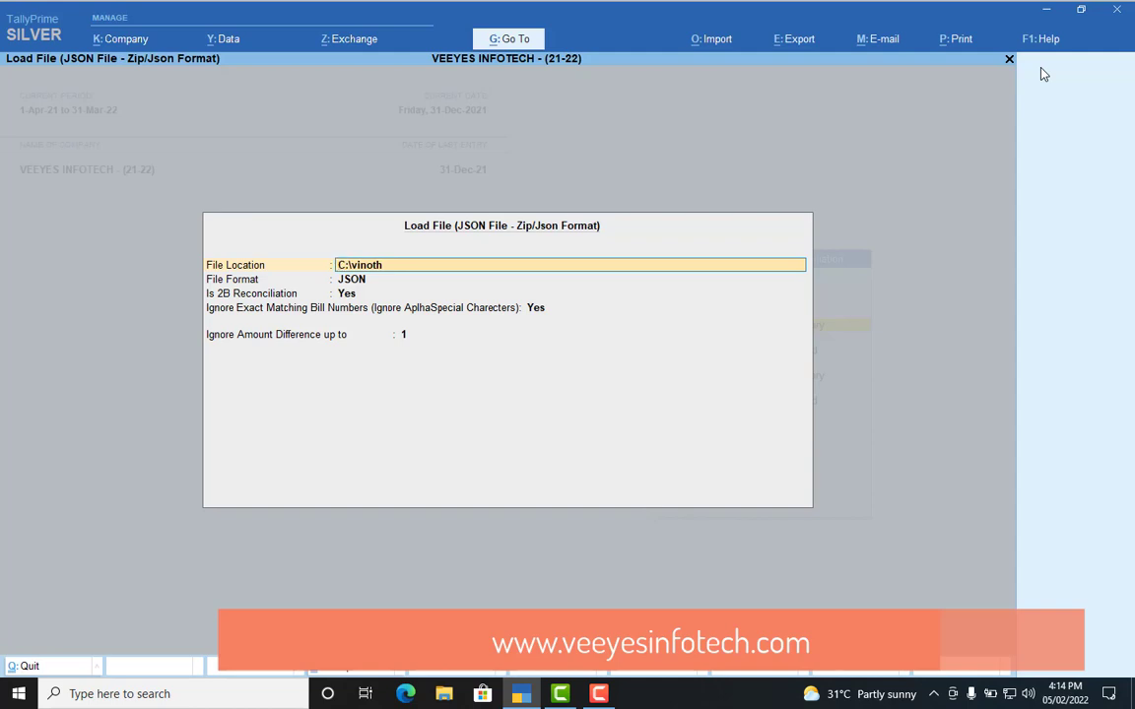
- Load the portal file as JSON from the preset location, with 2B reconciliation Yes, ignore exact matching bill numbers Yes, and amount difference up to 1
key("Return")
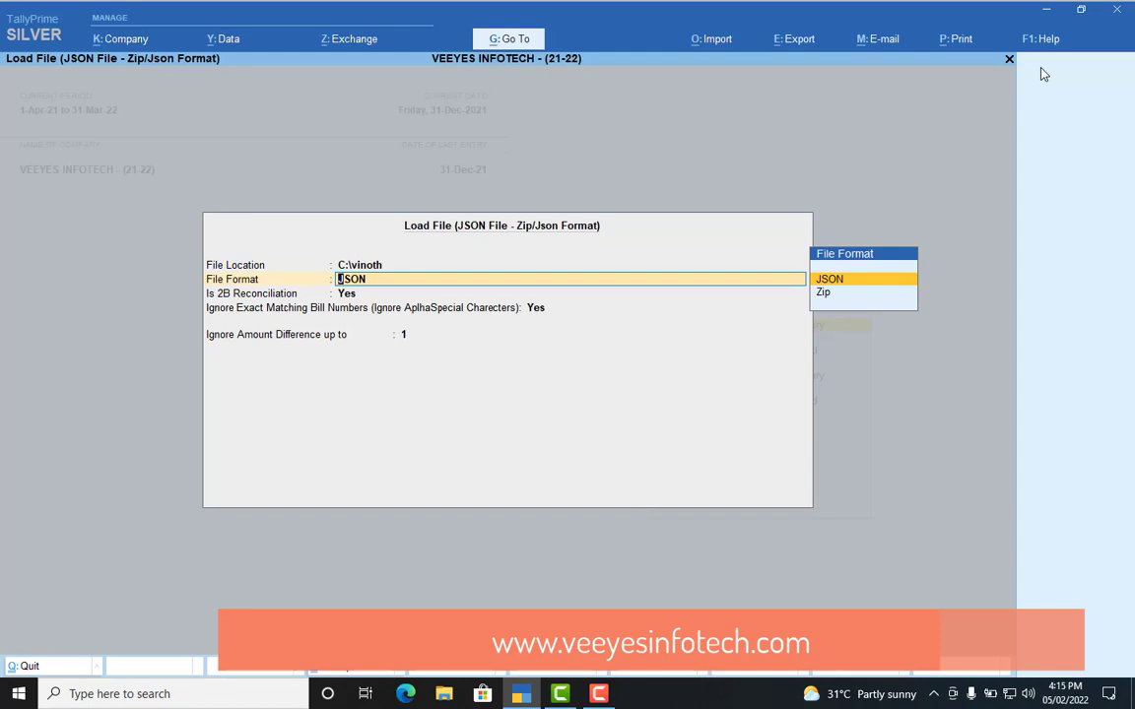
key("Down")
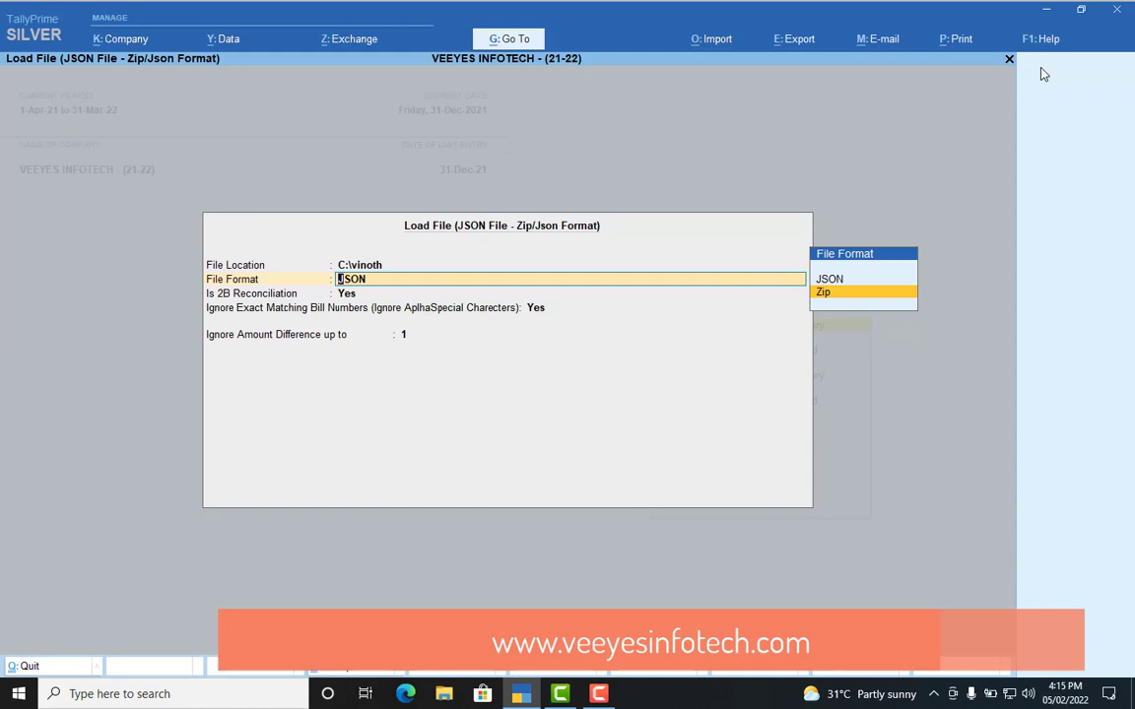
key("Up")
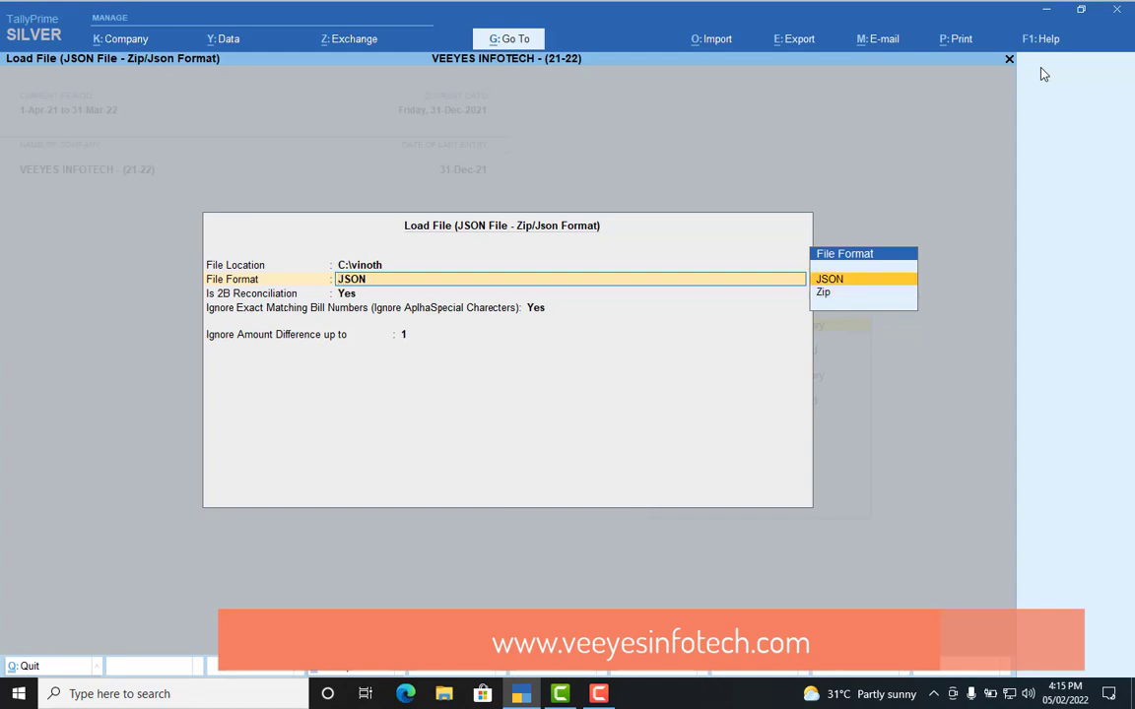
key("Return")
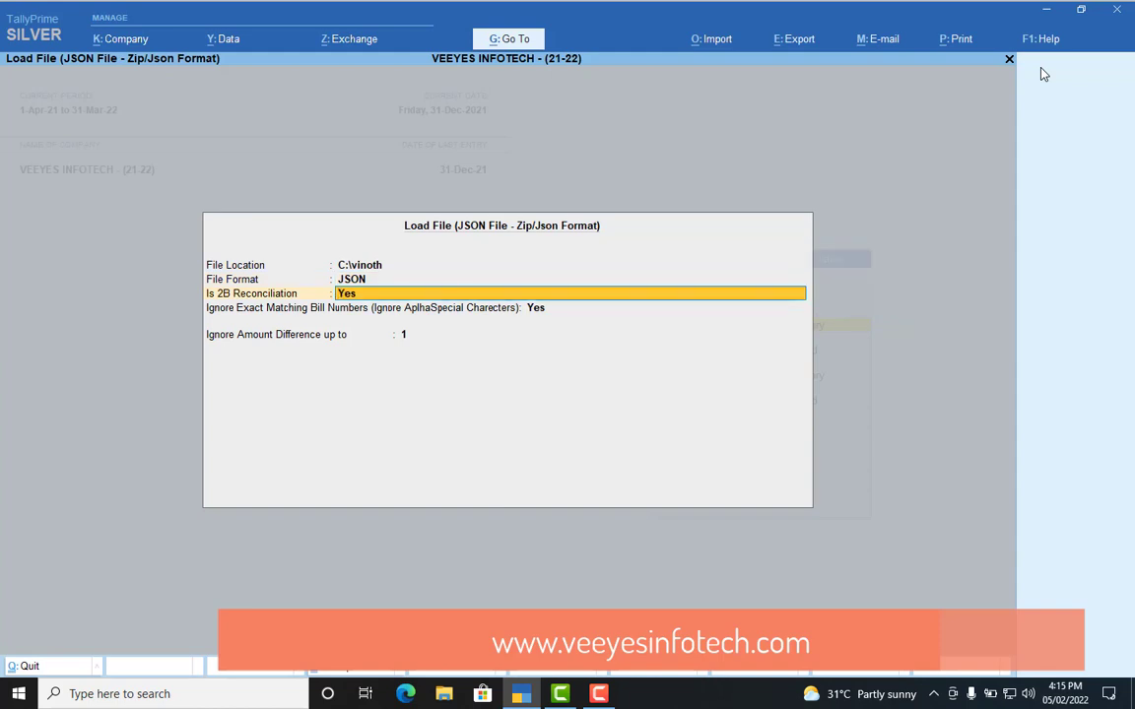
key("Return")
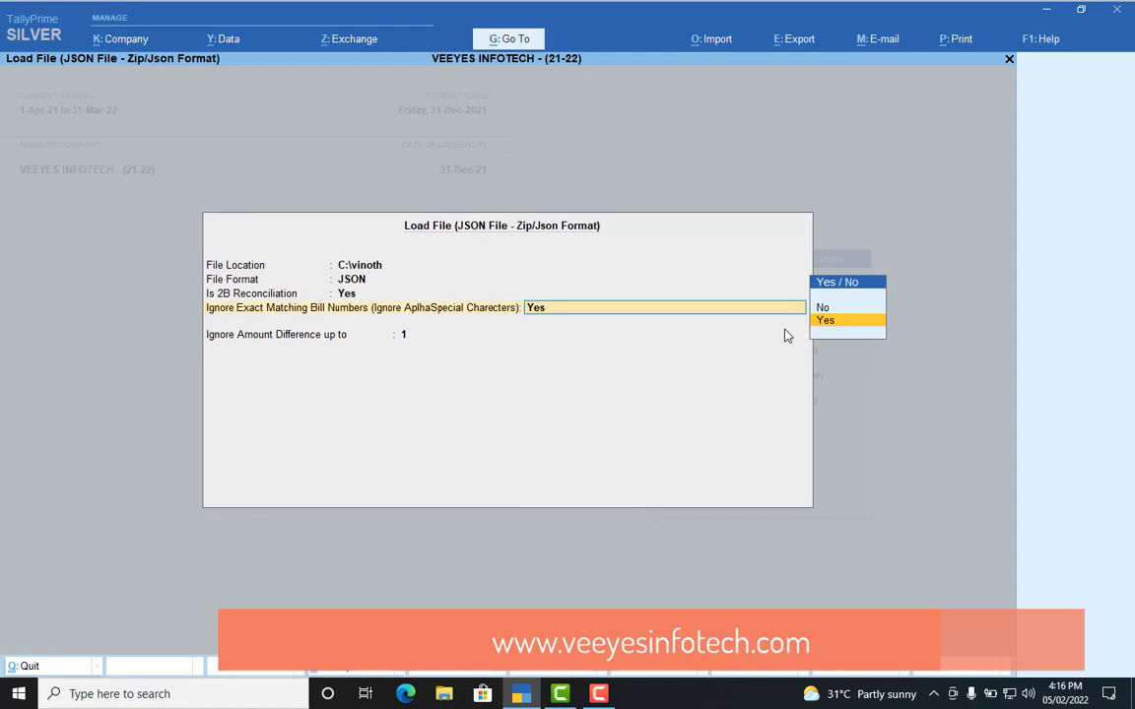
key("Return")
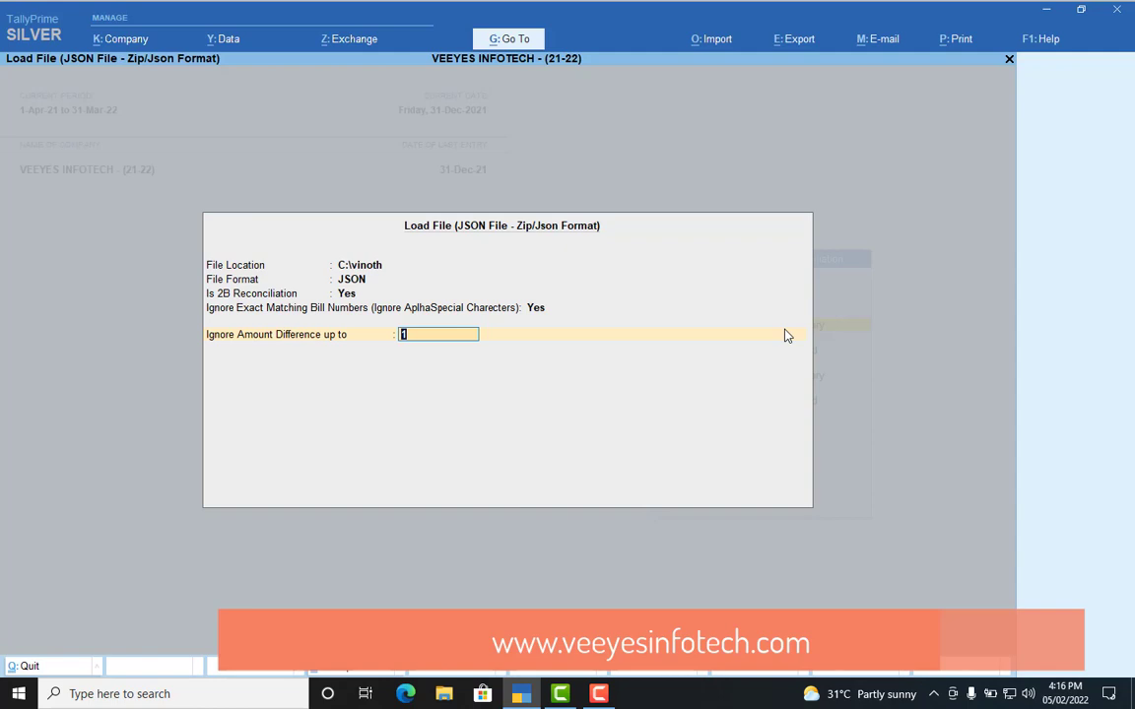
key("Return")
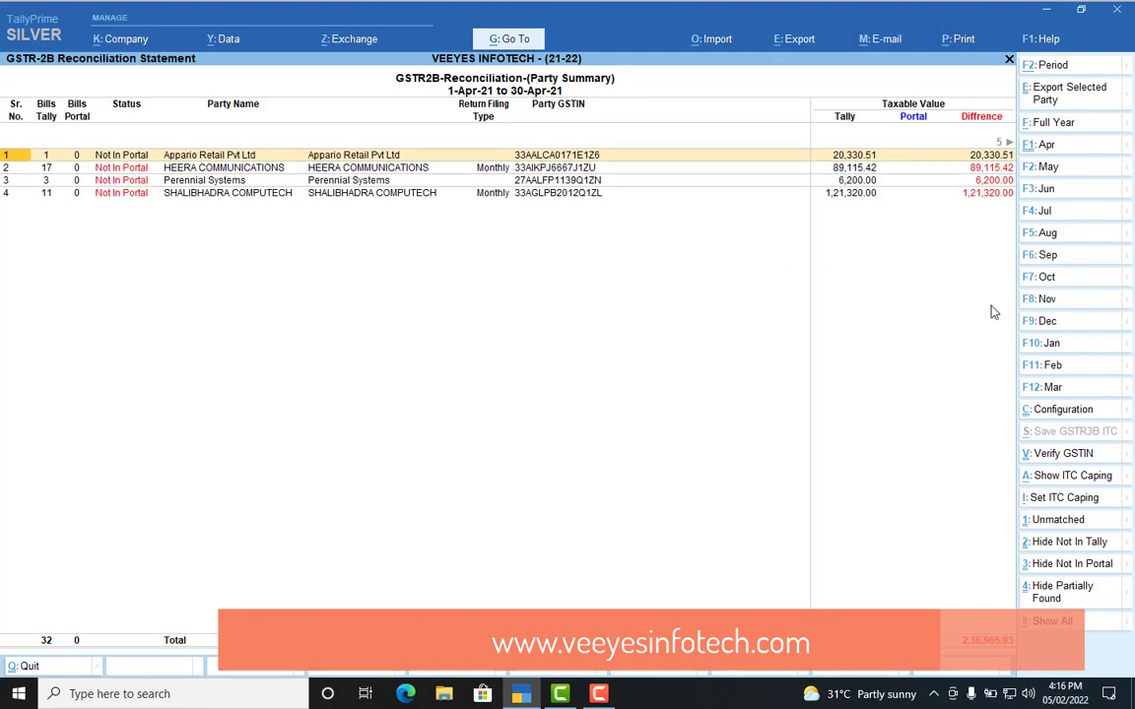
- Show the December reconciliation and open the bill-wise details of HEERA COMMUNICATIONS
left_click(1045, 325)
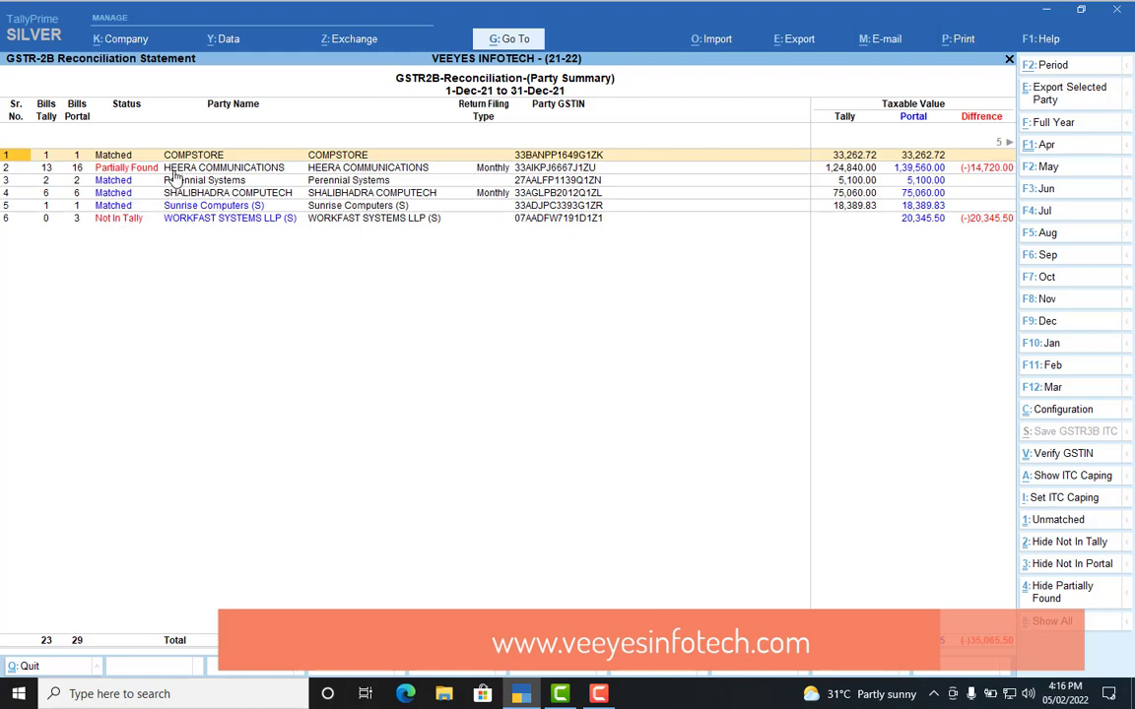
left_click(210, 172)
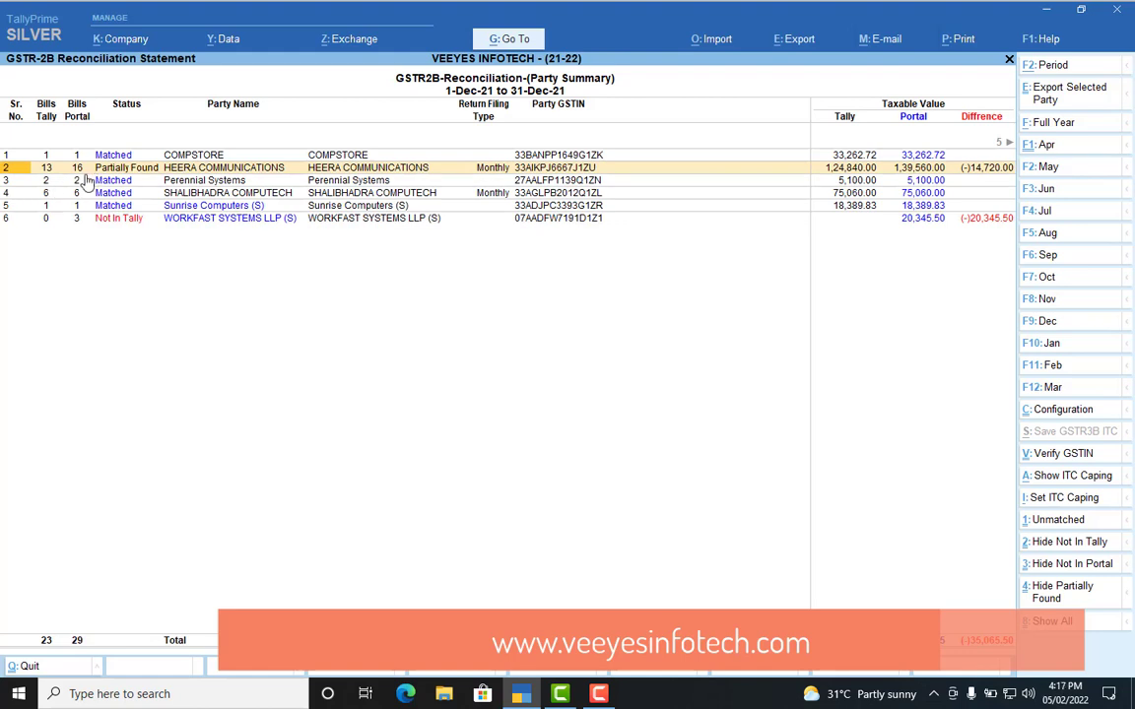
key("Return")
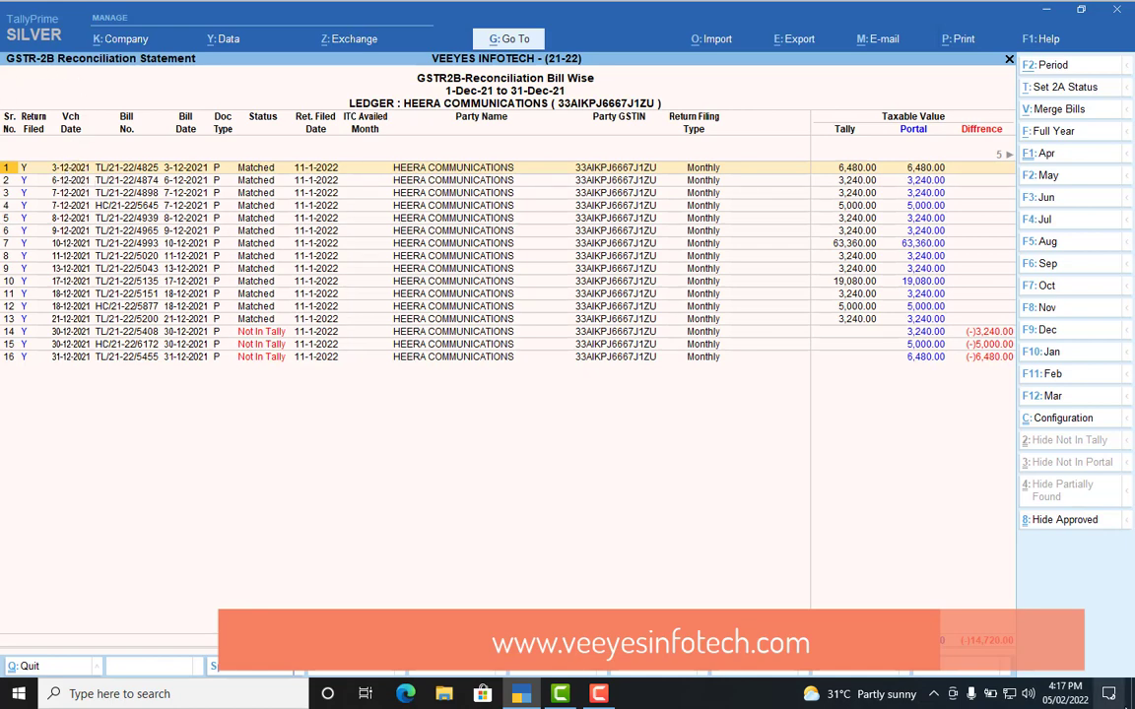
- Set the 2A status for all listed HEERA COMMUNICATIONS bills, approving the matched ones
key("ctrl+space")
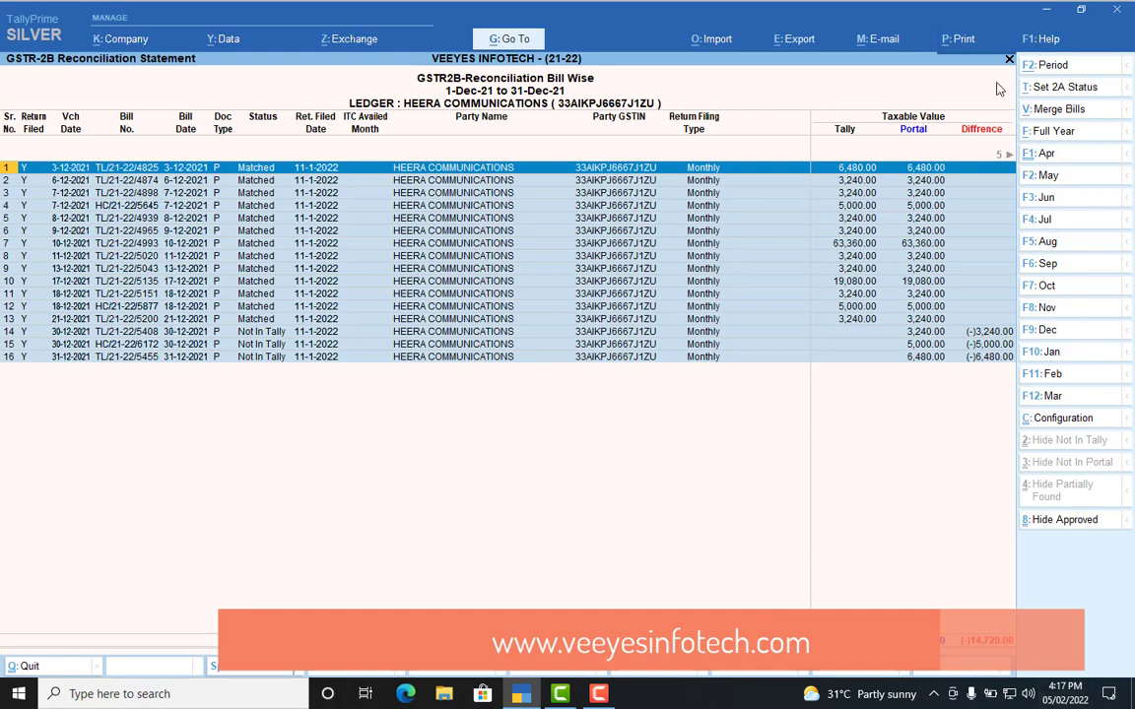
left_click(1046, 92)
key("y")
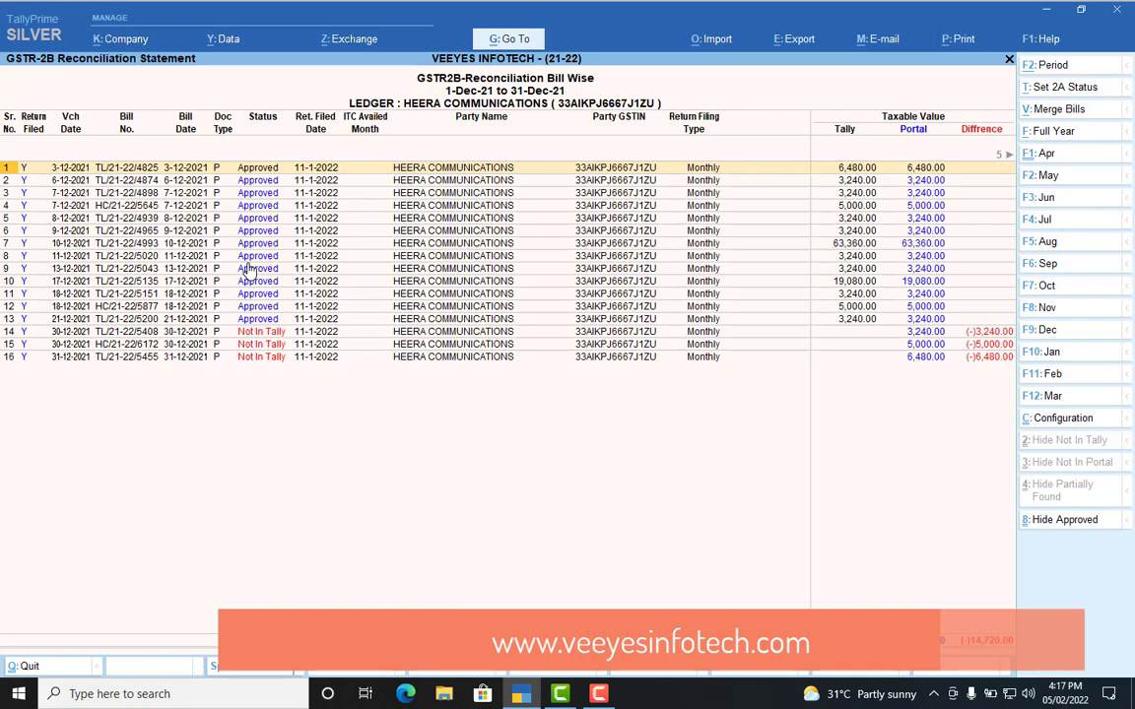
- Examine the GSTR2A status and return filing dates of the vouchers in the HEERA COMMUNICATIONS ledger, and return to the Gateway of Tally
key("Escape")
key("Escape")
key("Escape")
key("Escape")
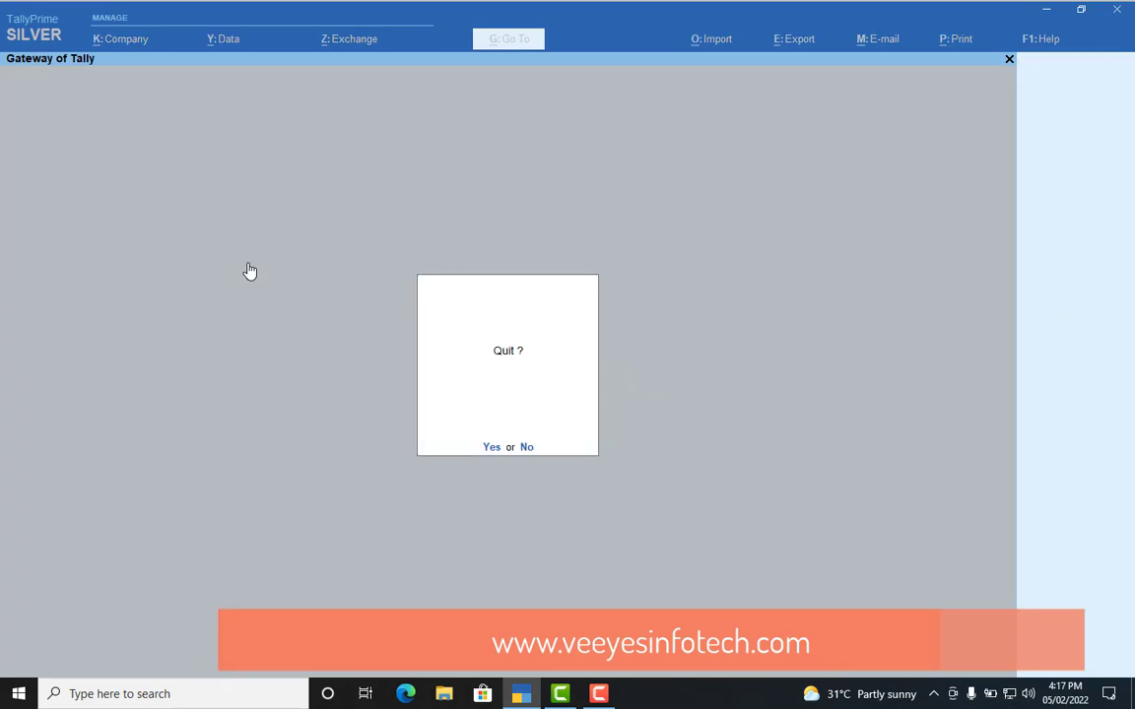
key("Escape")
type("dal")
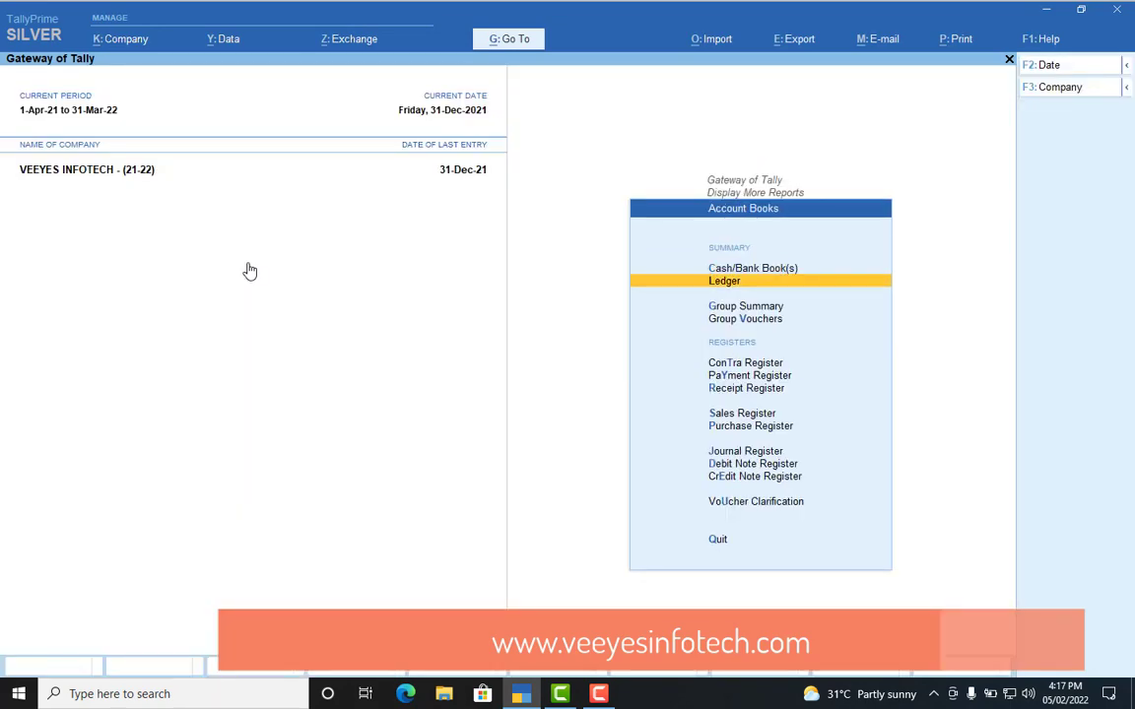
type("Hee")
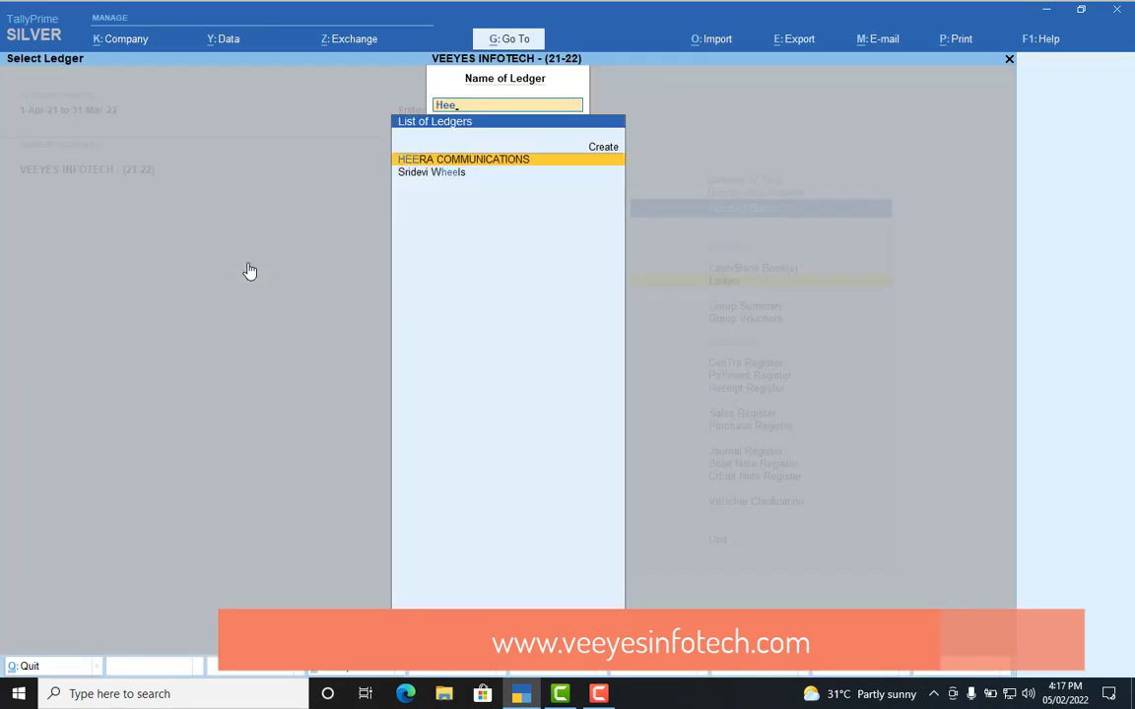
key("Return")
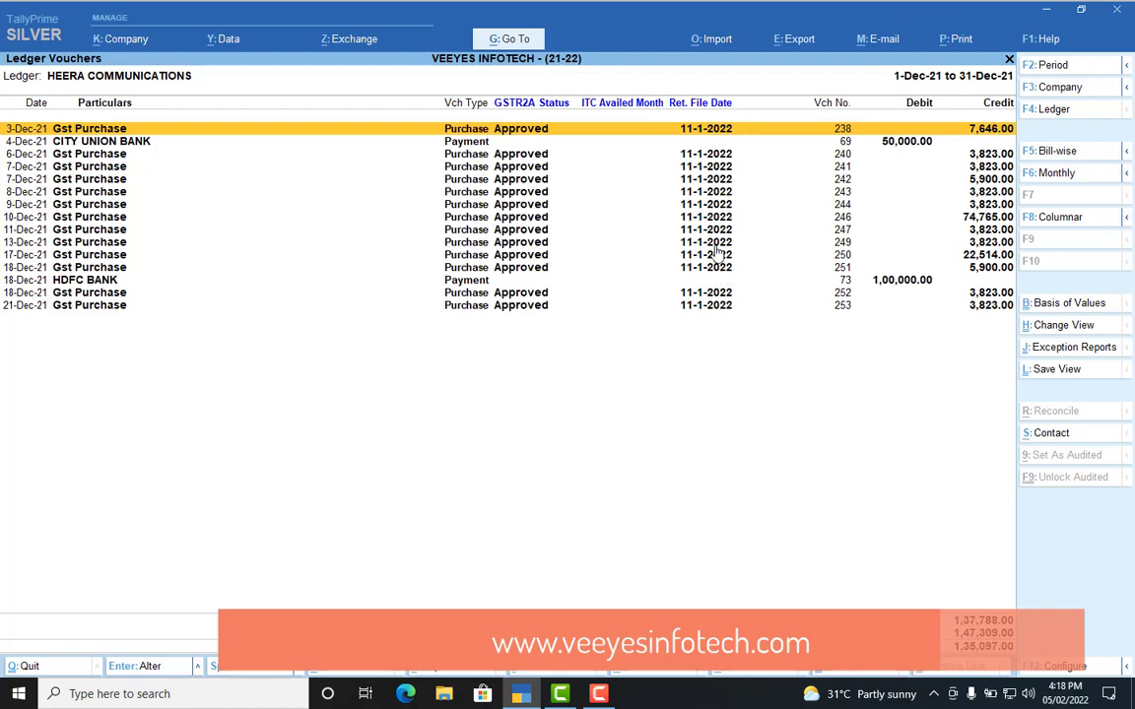
key("Escape")
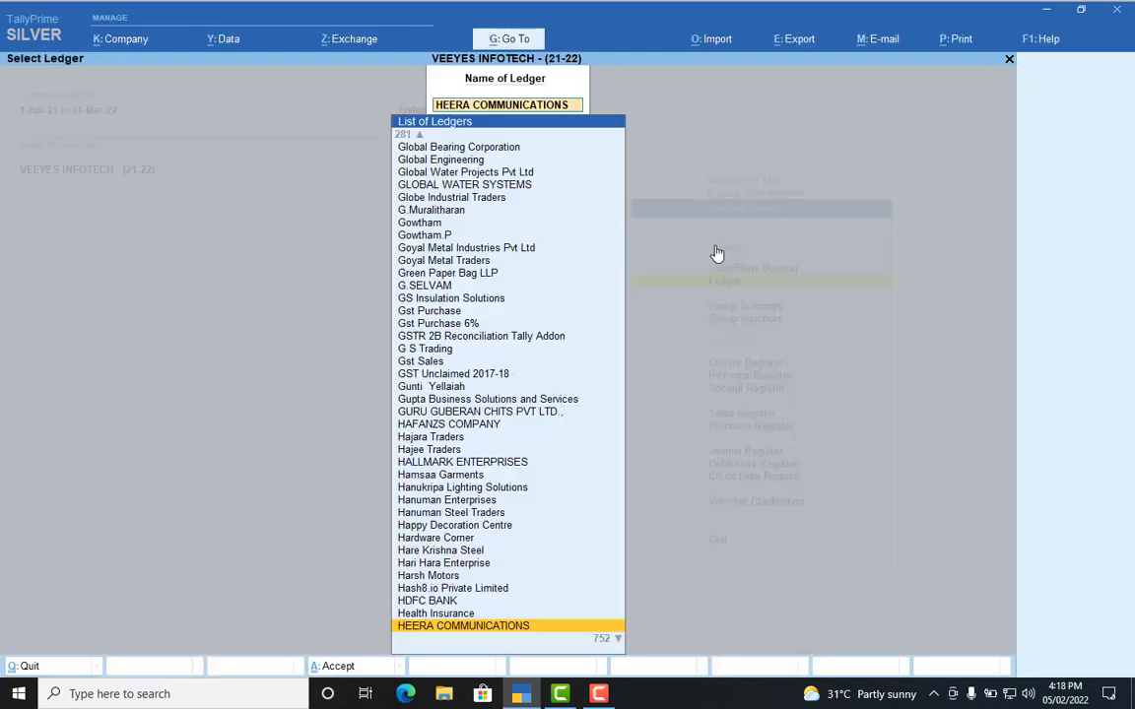
key("Escape")
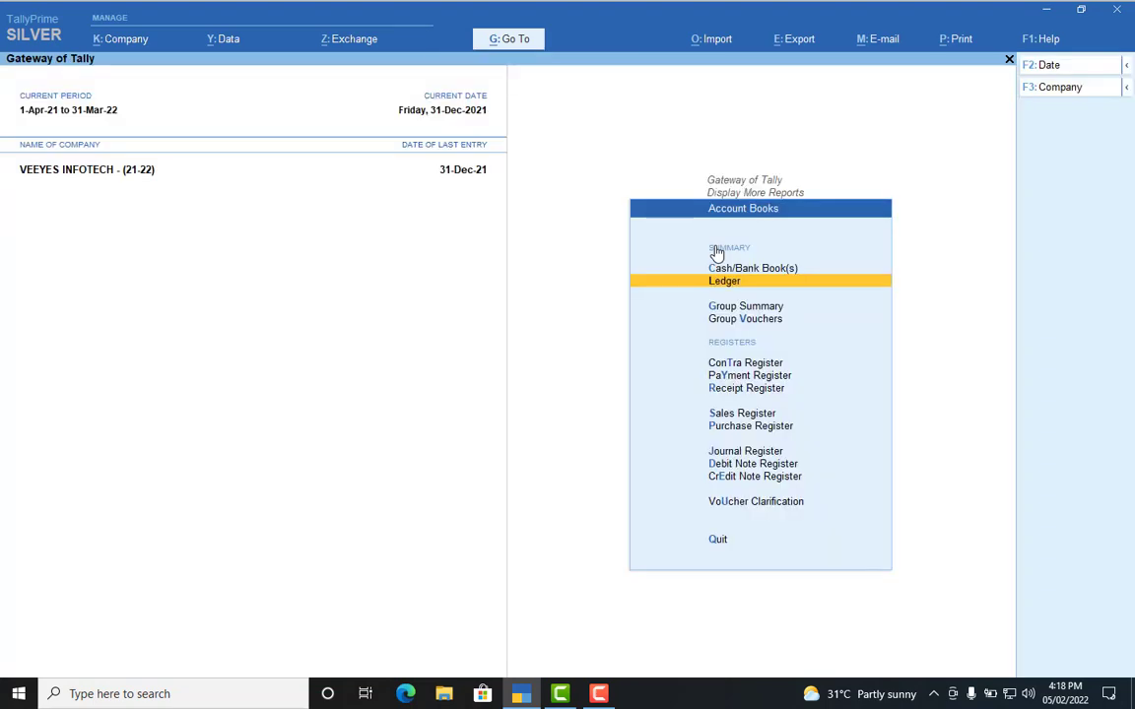
key("Escape")
key("Escape")
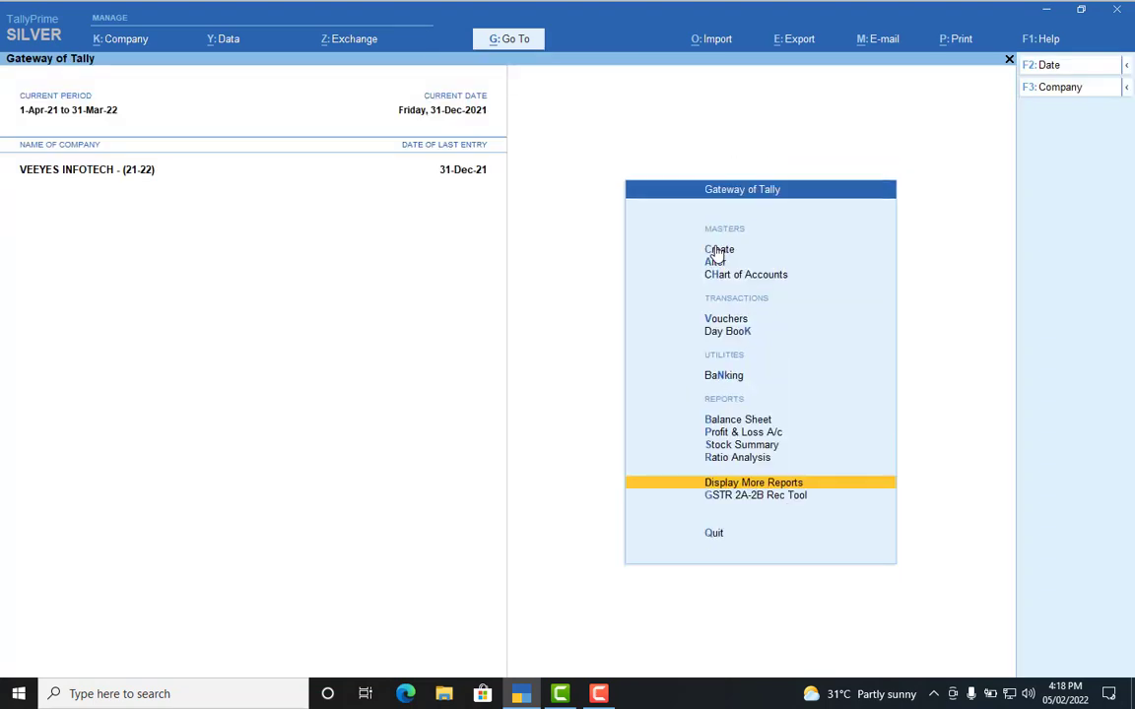
- Open the GSTR-2B Reconciliation Detailed report of the GSTR 2A-2B Rec Tool
key("Down")
key("Return")
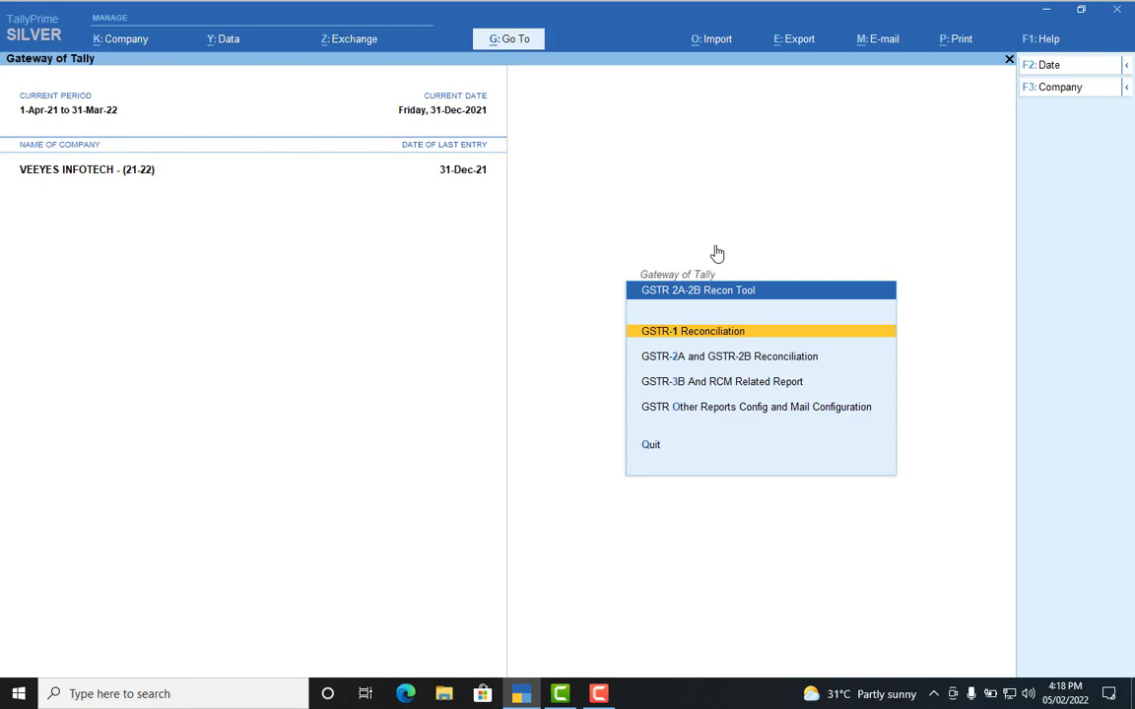
key("Down")
key("Return")
key("Down")
key("Down")
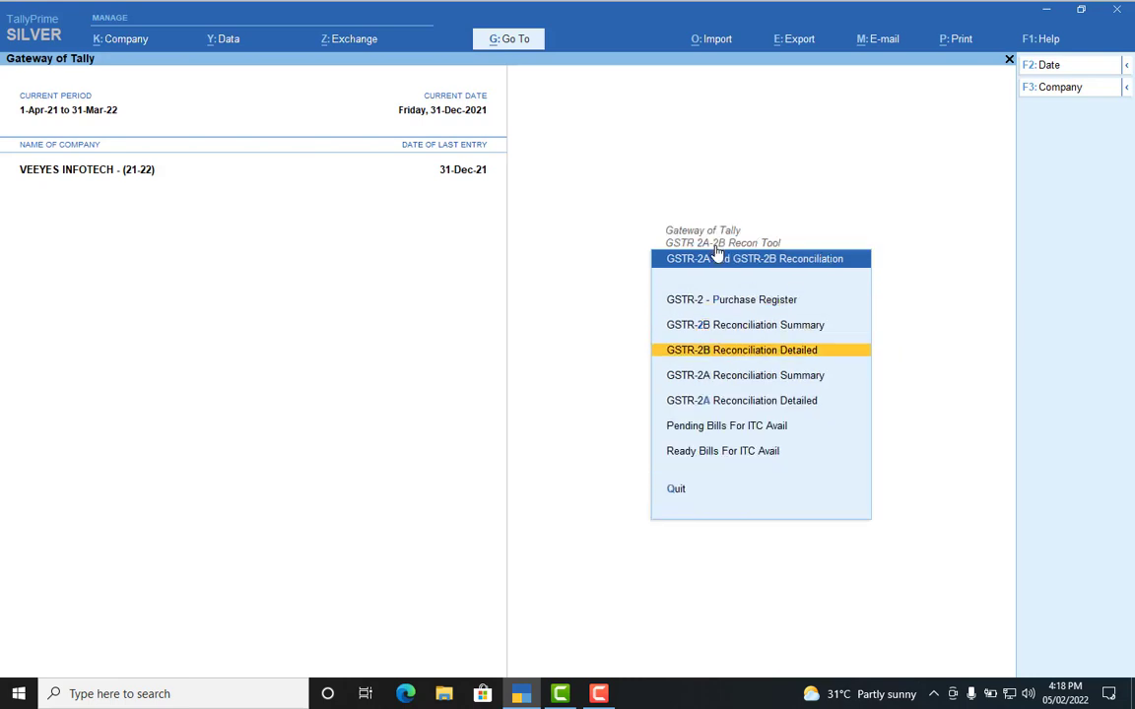
key("Up")
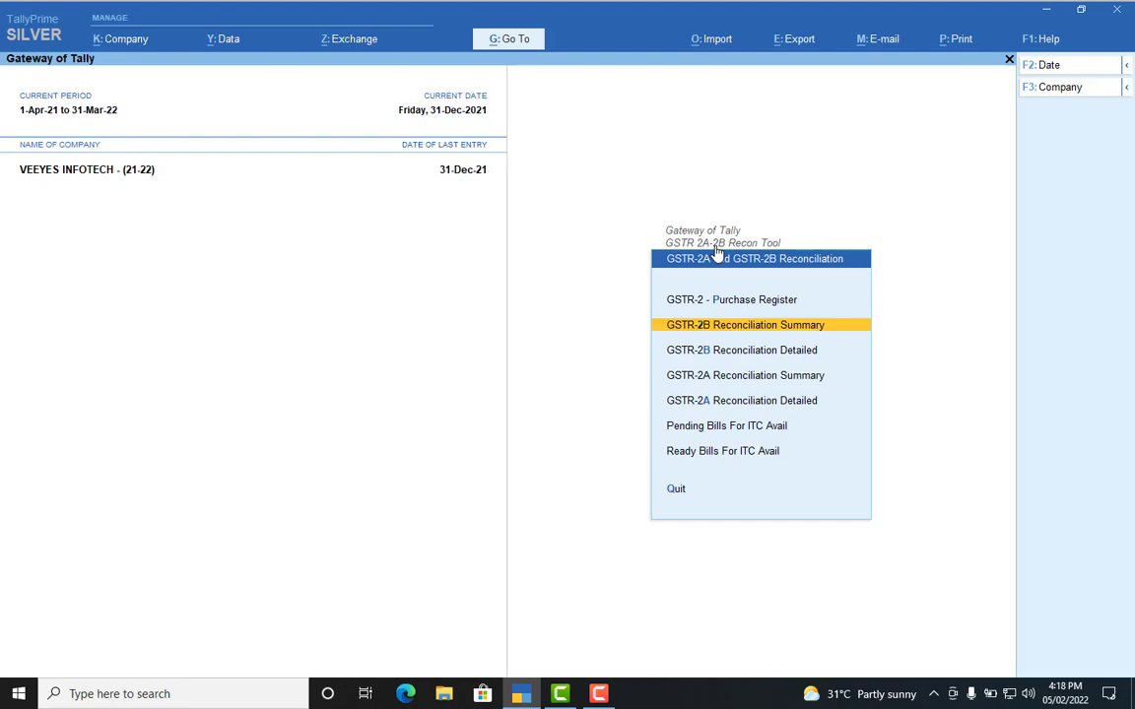
key("Down")
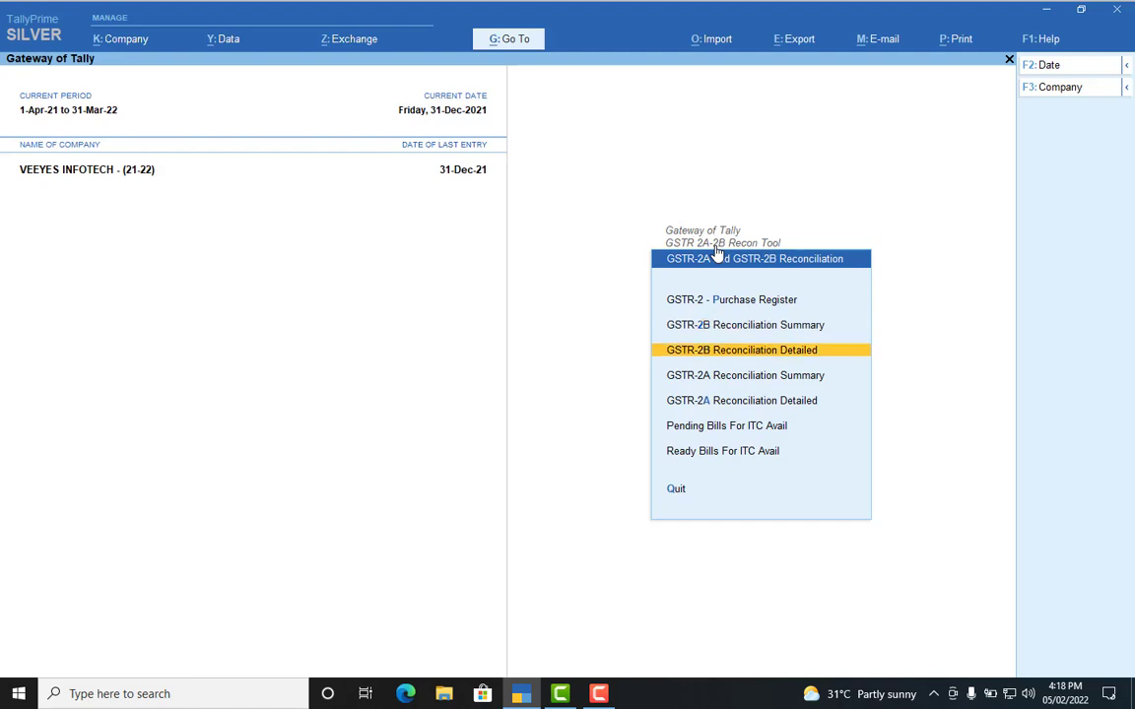
key("Return")
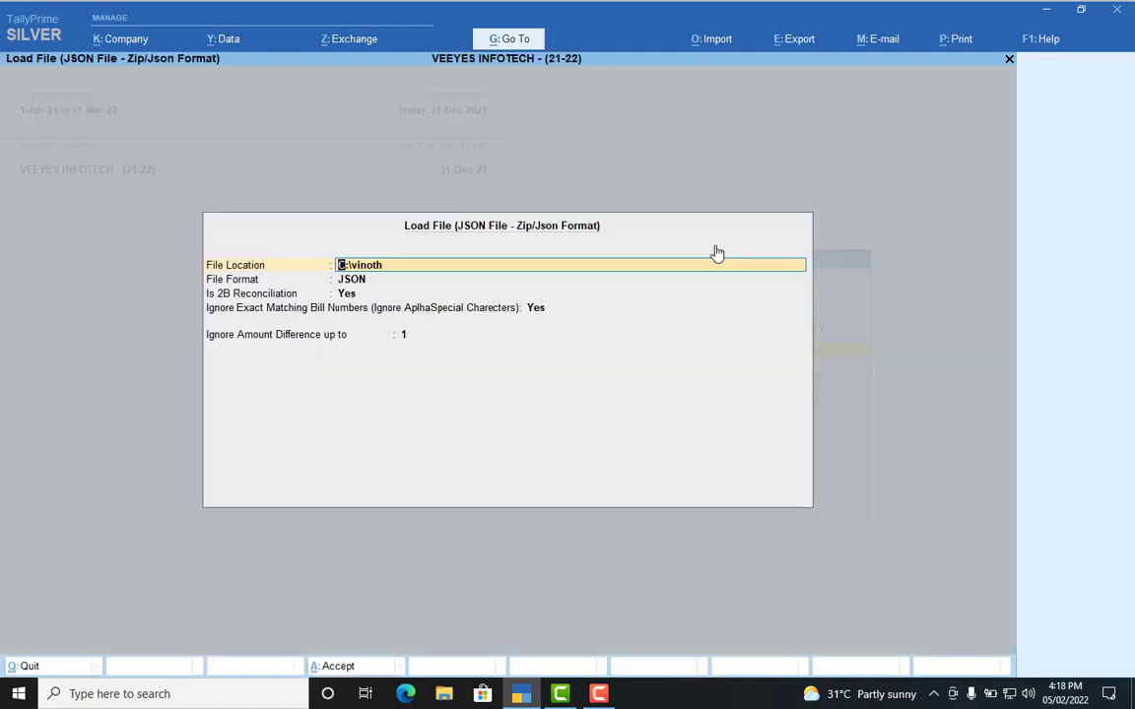
- Load the preset JSON file with 2B reconciliation Yes, ignore exact matching Yes and amount difference up to 1, and show the December bills
key("Return")
key("Return")
key("Return")
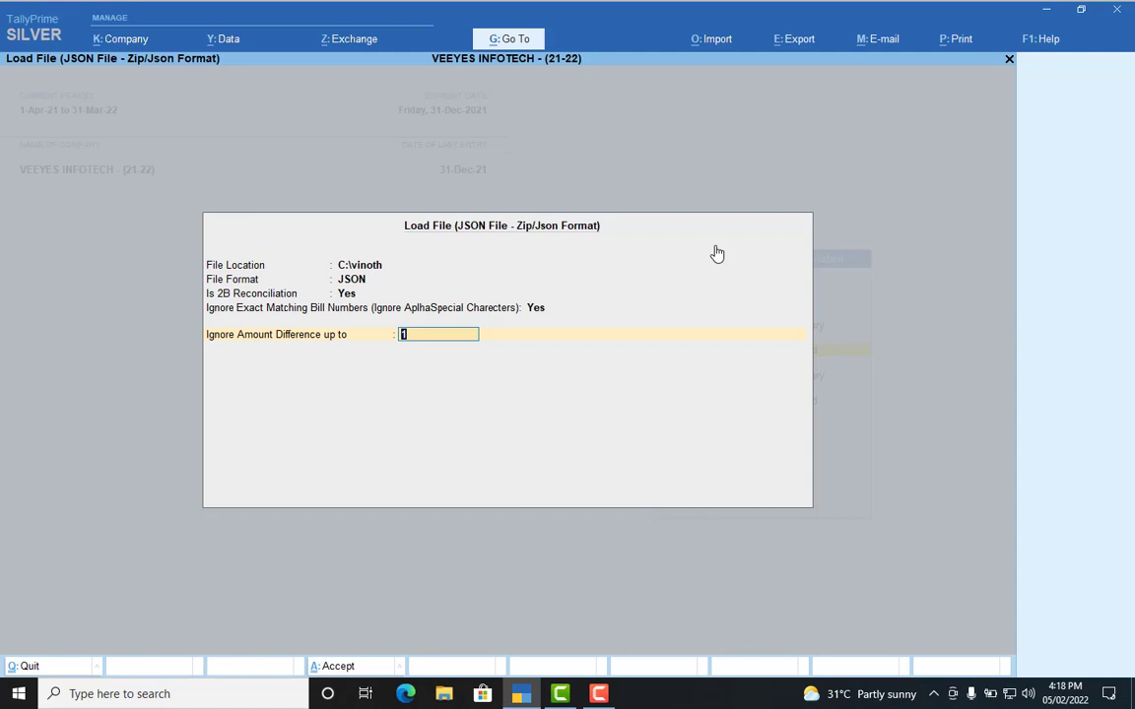
key("Return")
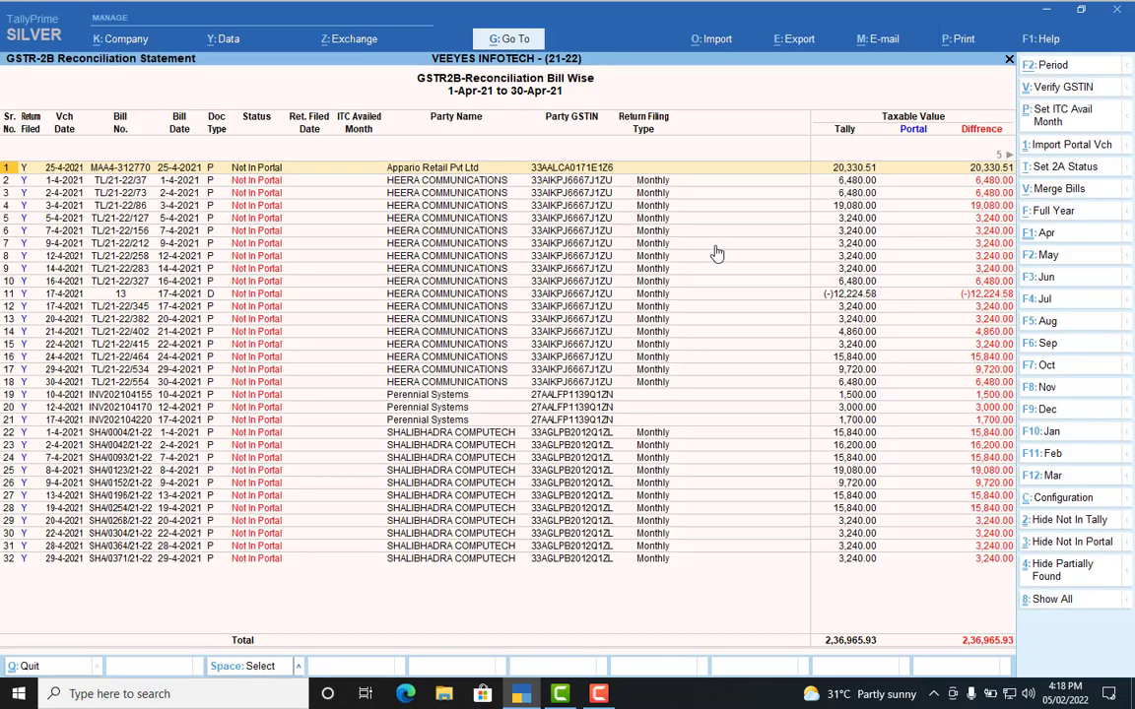
left_click(1046, 409)
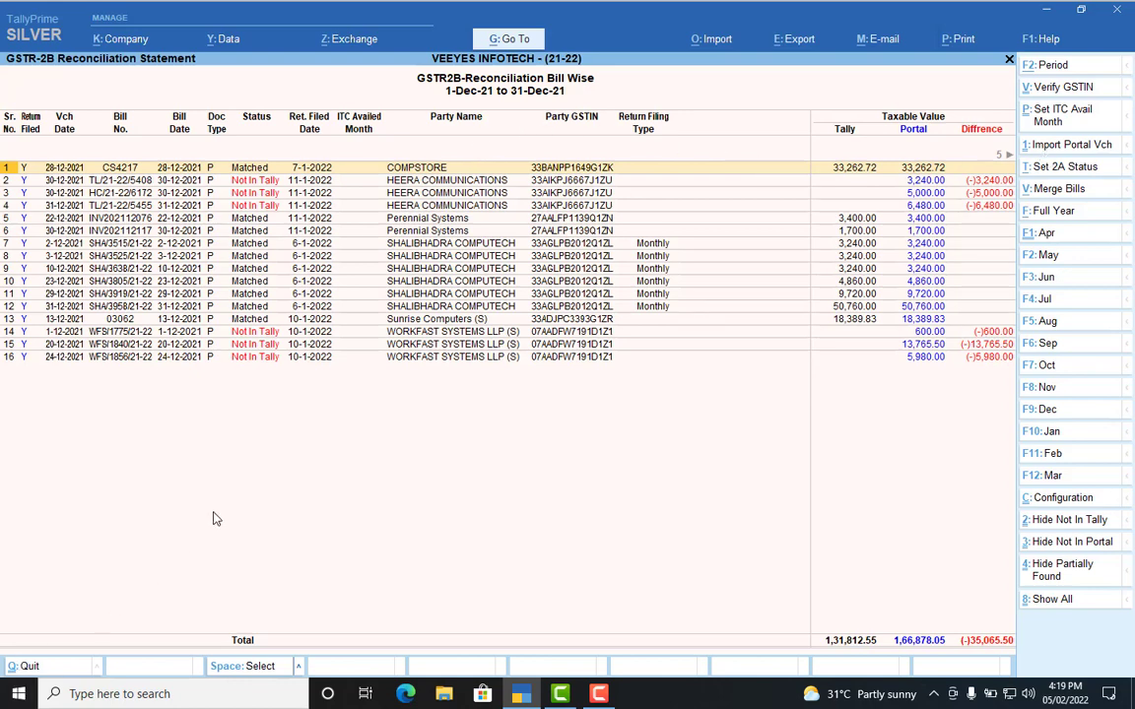
- Import the three WORKFAST SYSTEMS LLP (S) bills as Purchase vouchers, with Igst Purchase as 18% taxable ledger, IGST @ 18% and Rounded Off
left_click(253, 333)
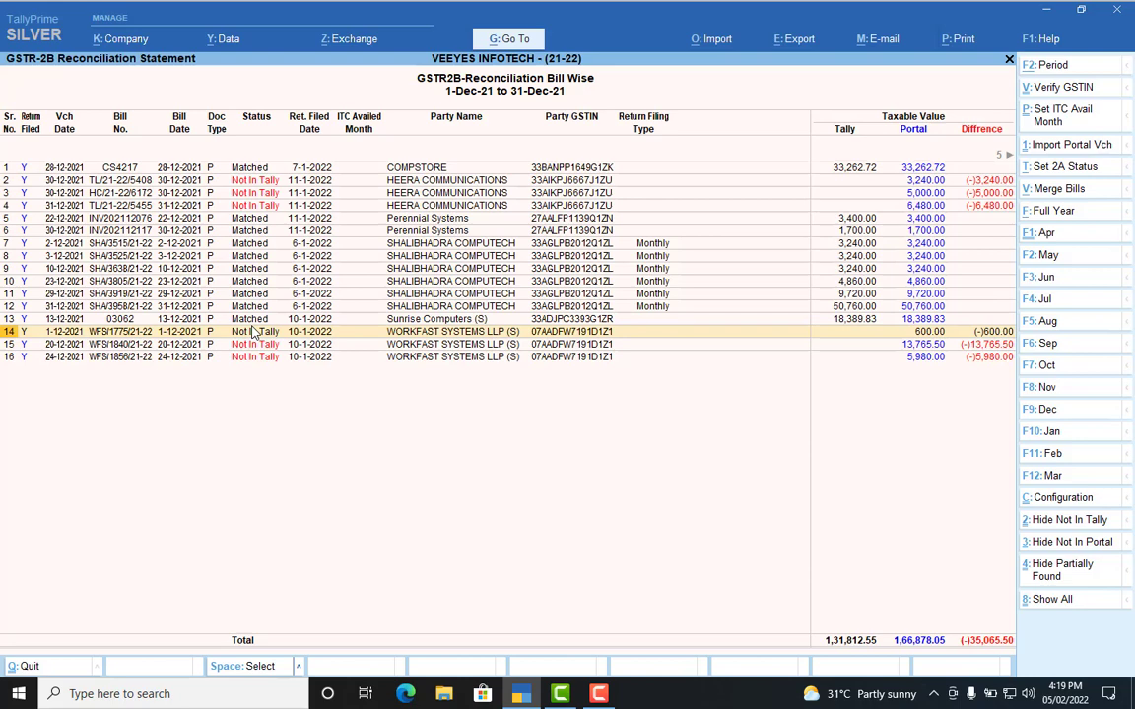
key("shift+Down")
key("shift+Down")
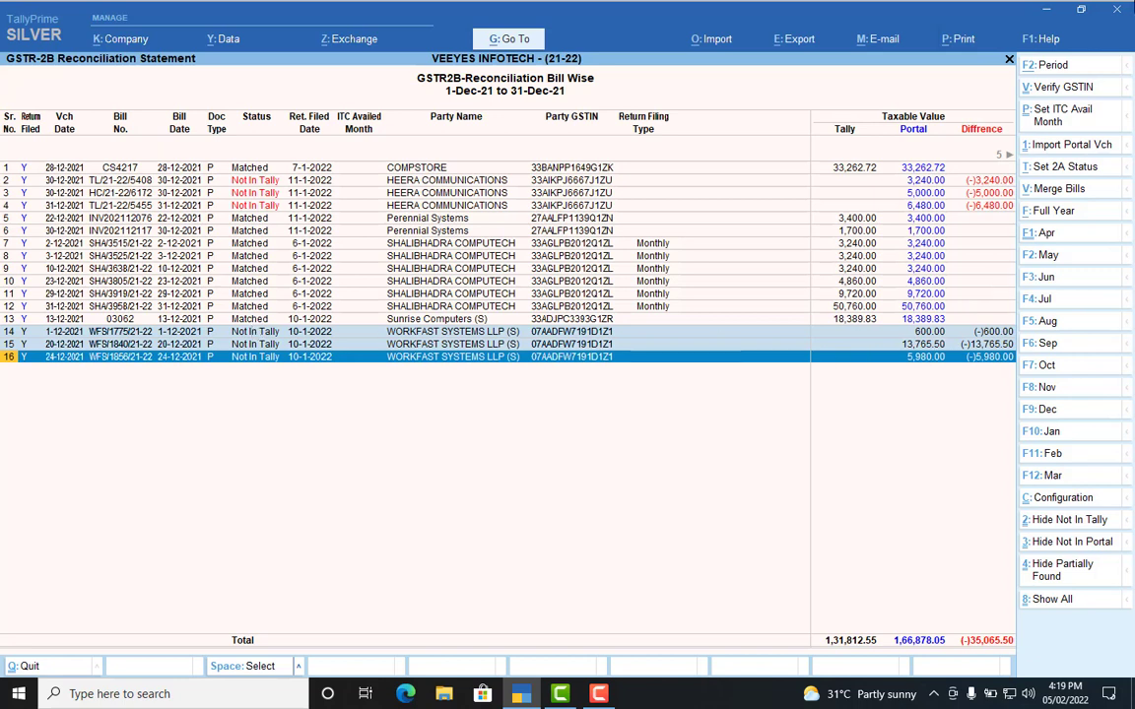
left_click(1056, 148)
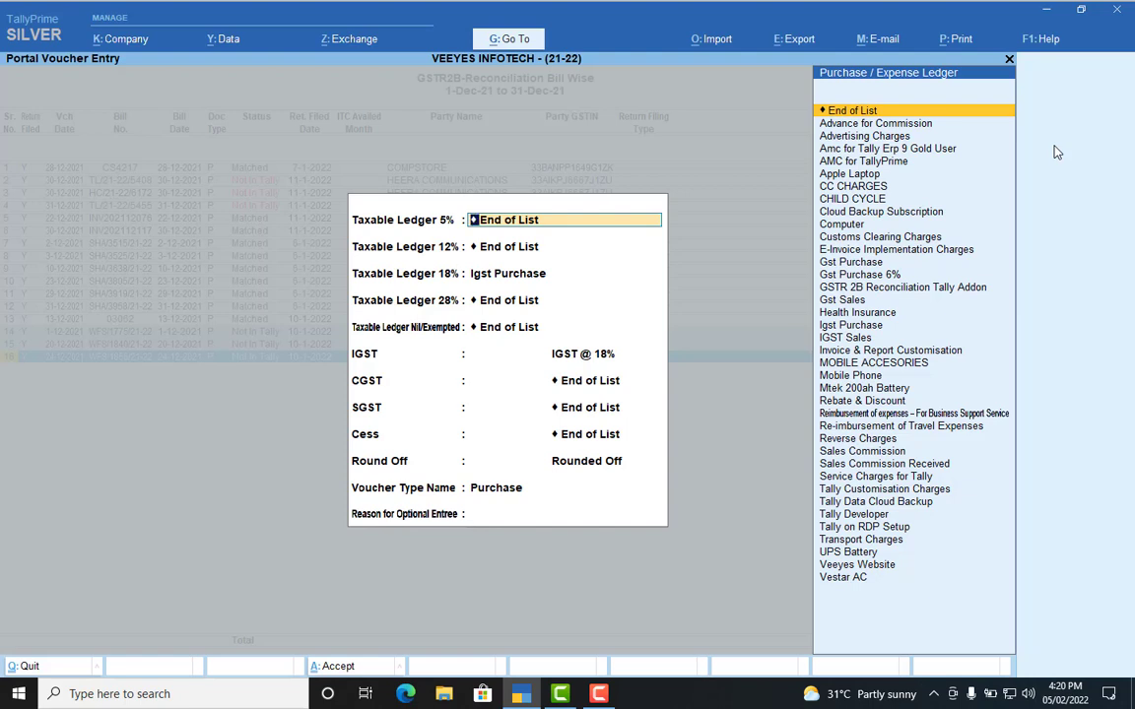
key("Return")
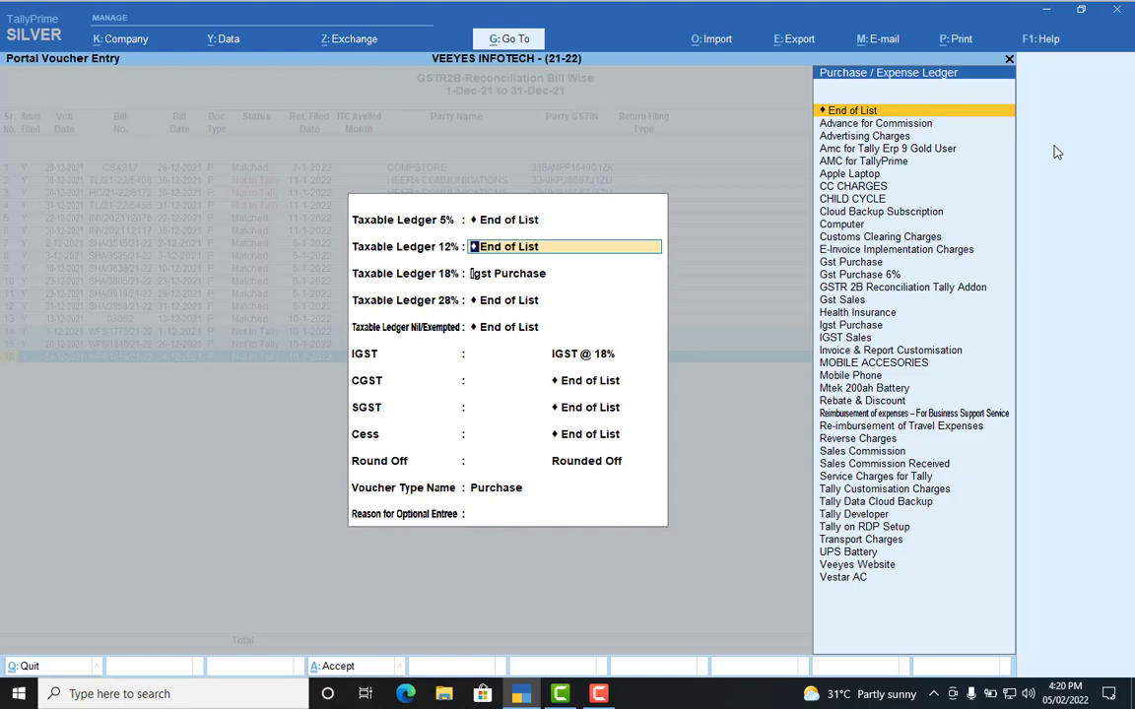
key("Return")
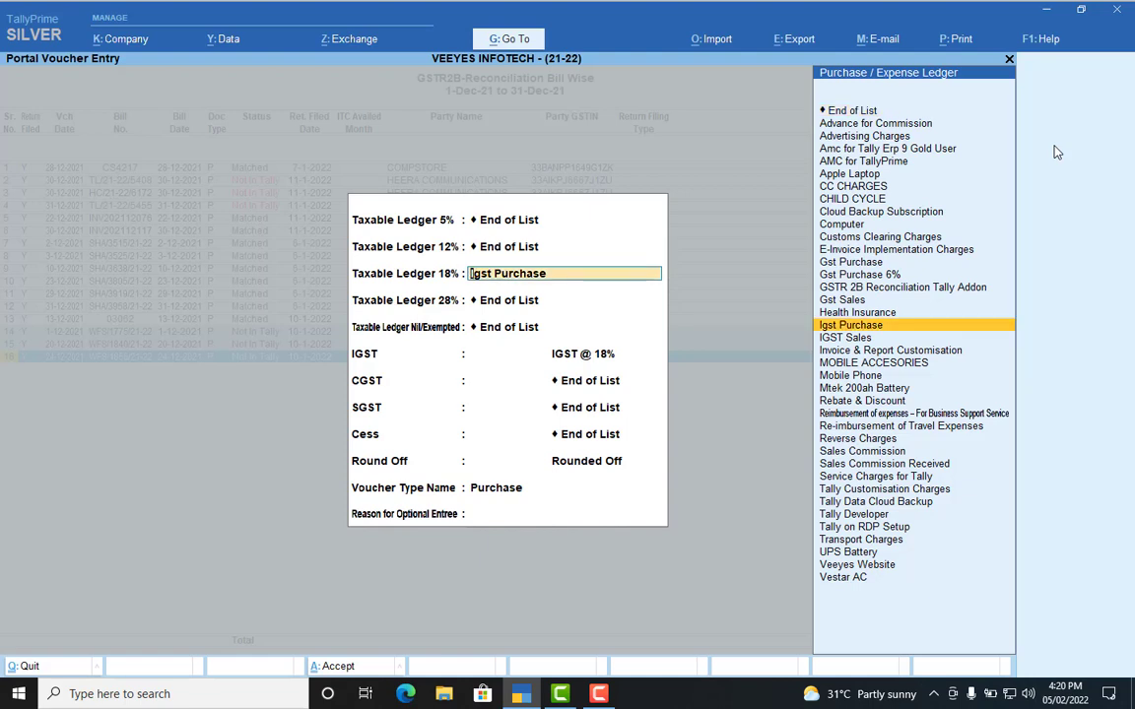
key("Return")
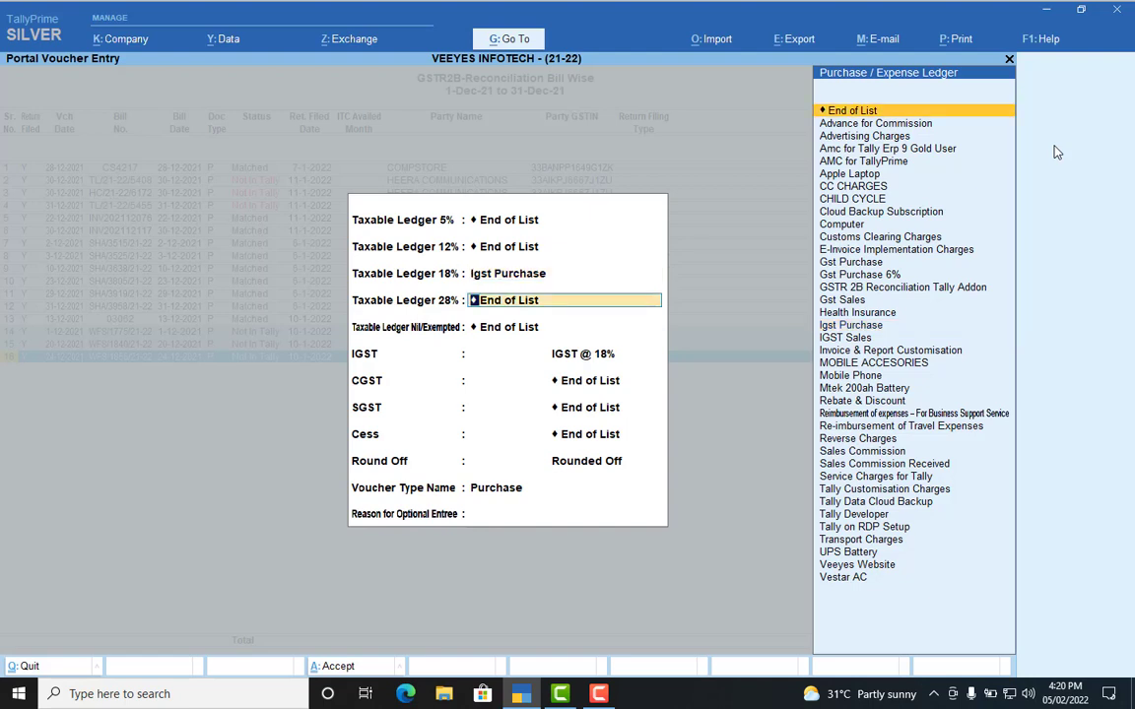
key("Return")
key("Return")
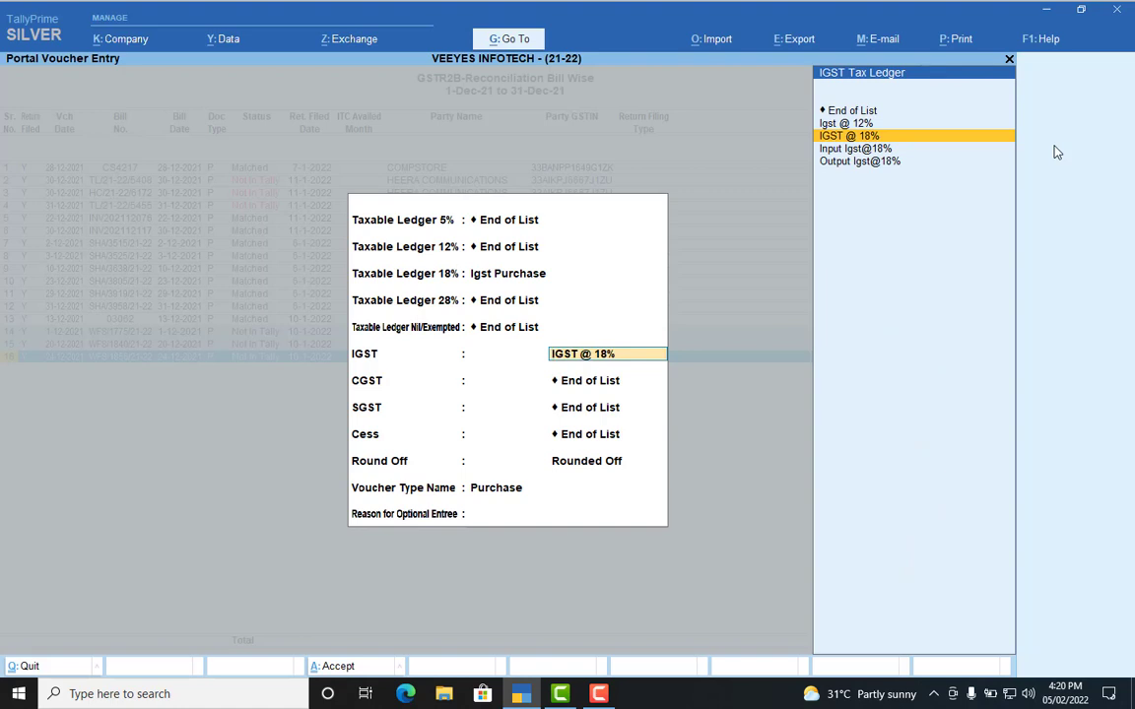
key("Return")
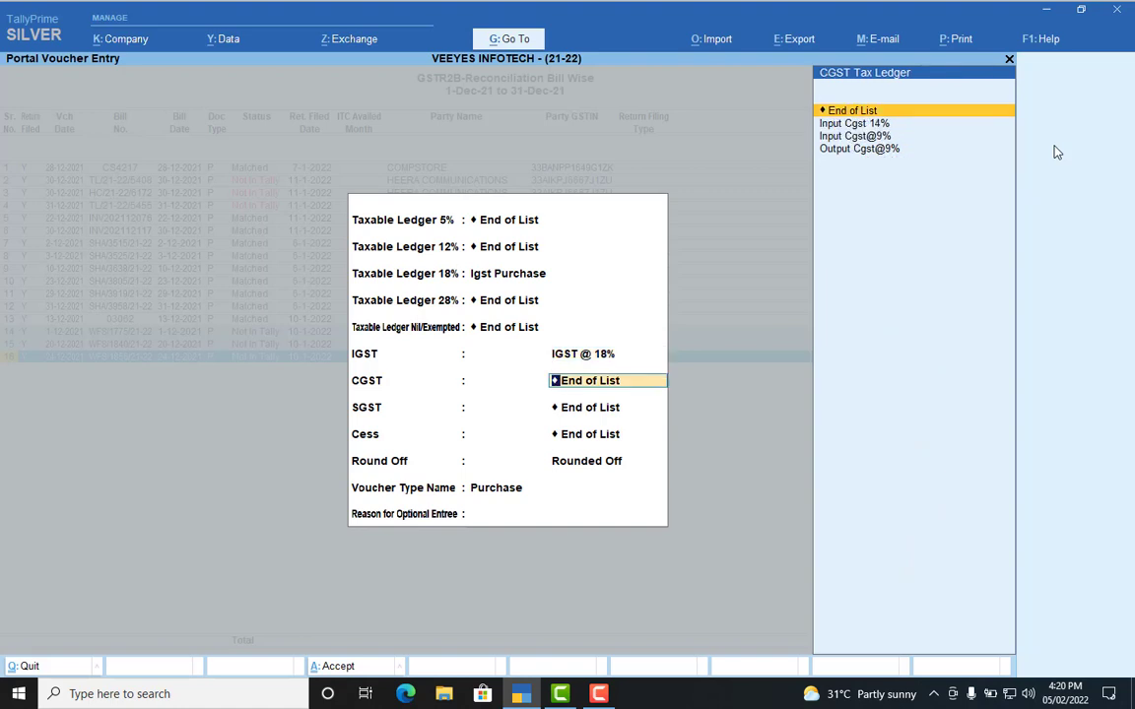
key("Return")
key("Return")
key("Return")
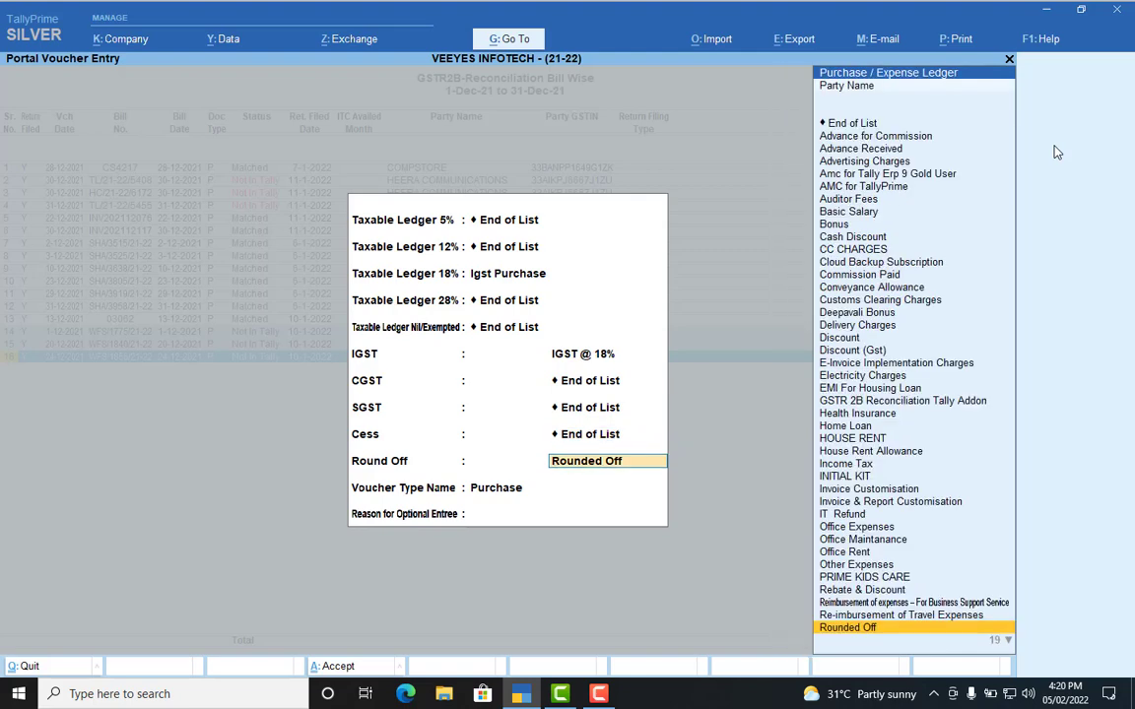
key("Return")
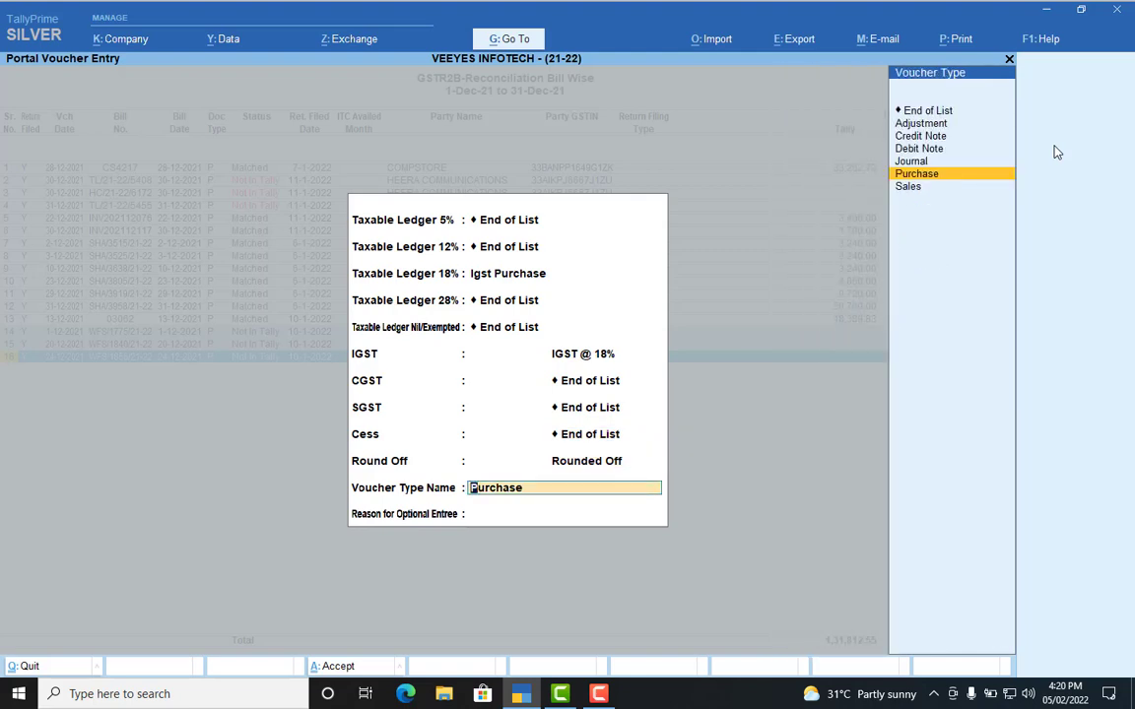
key("Return")
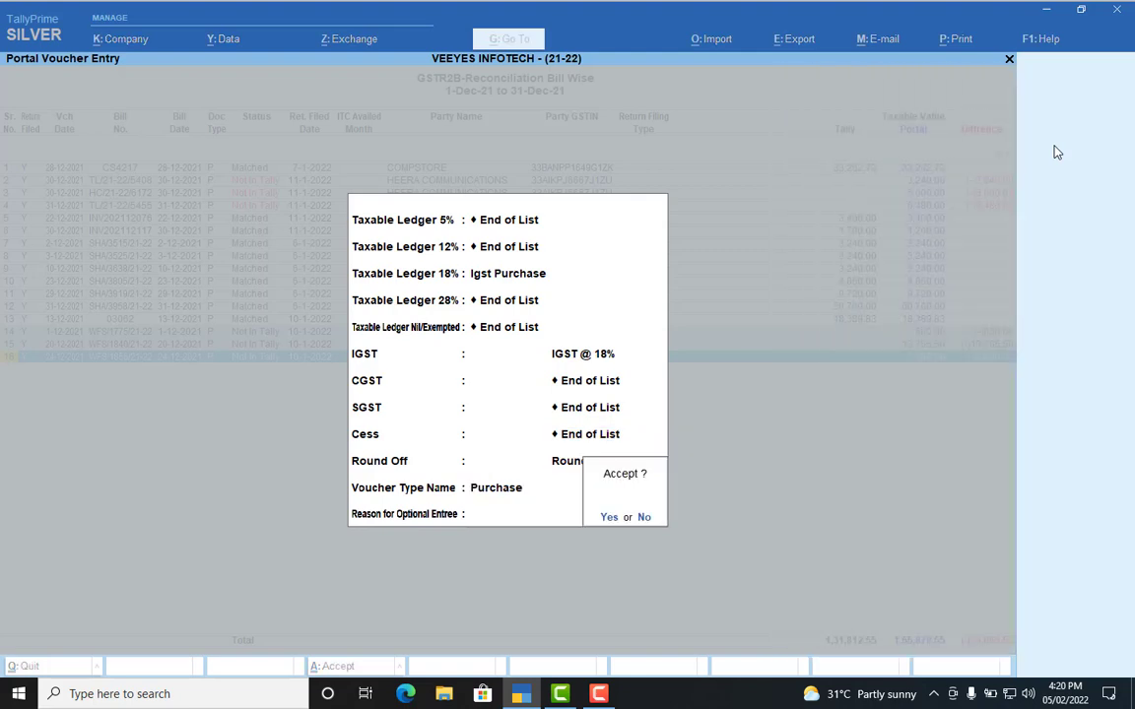
key("Return")
- Reload the GSTR-2B Reconciliation Detailed report with the same JSON file settings and show December again
key("Return")
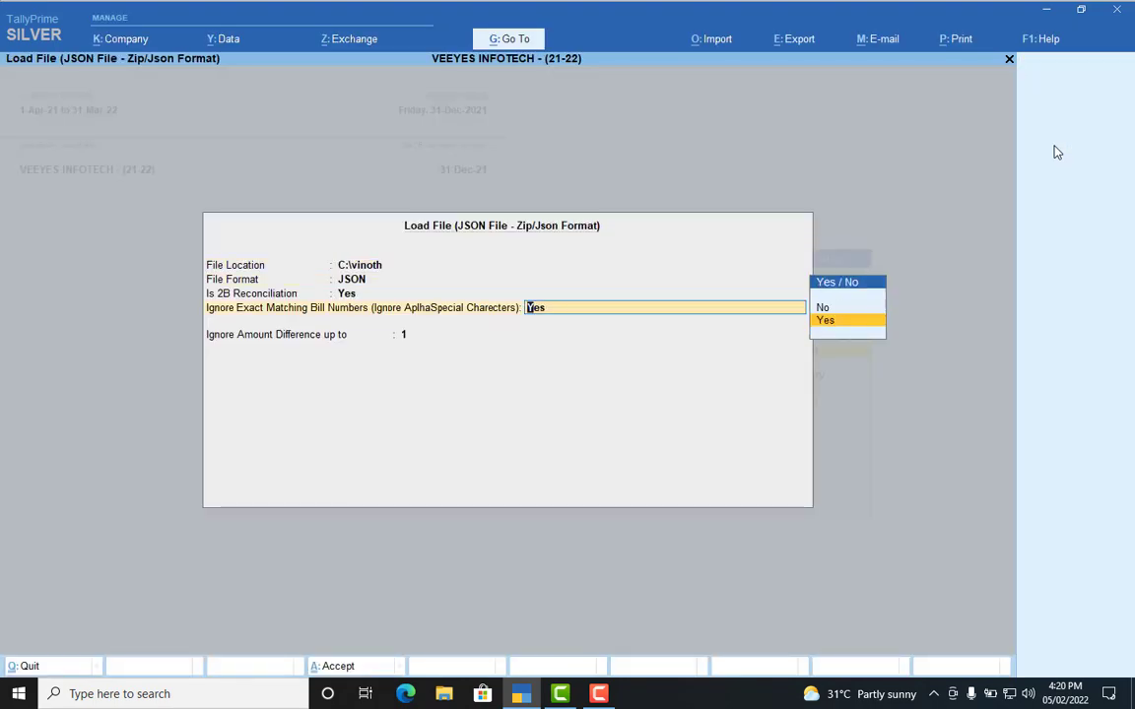
key("Return")
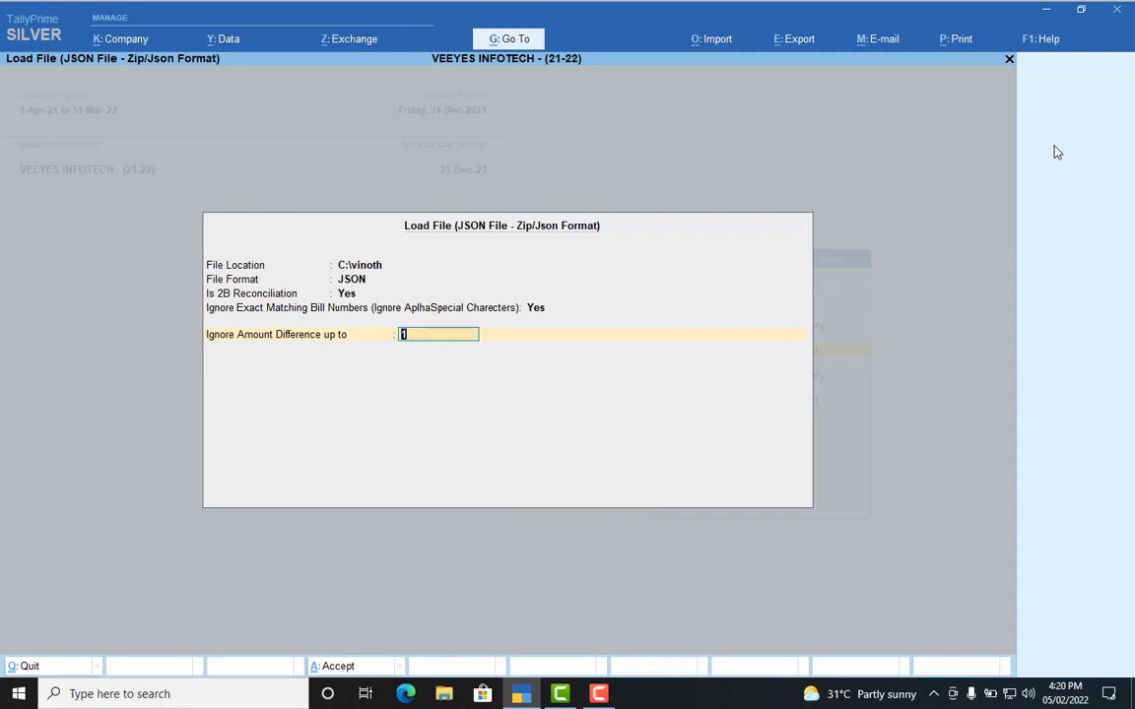
key("Return")
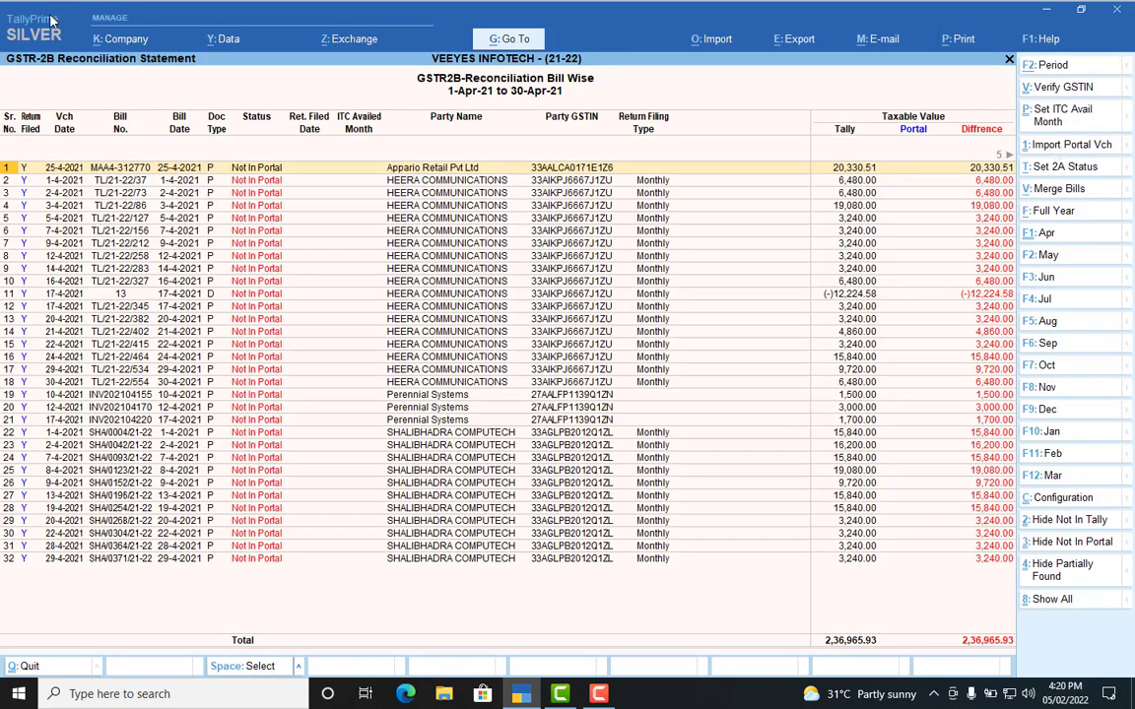
left_click(1046, 409)
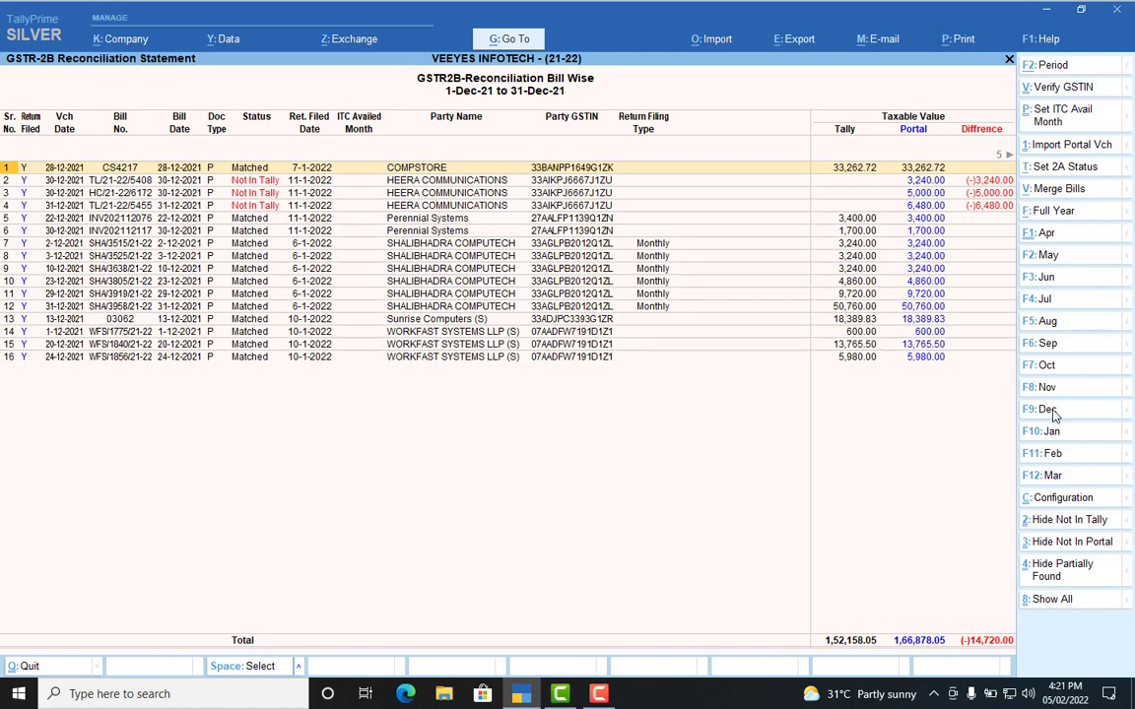
- Go through the December bills, examine the imported WORKFAST SYSTEMS LLP (S) purchase voucher dated 1-Dec-21, and quit it without saving
key("Down")
key("Down")
key("Down")
key("Down")
key("Down")
key("Down")
key("Down")
key("Down")
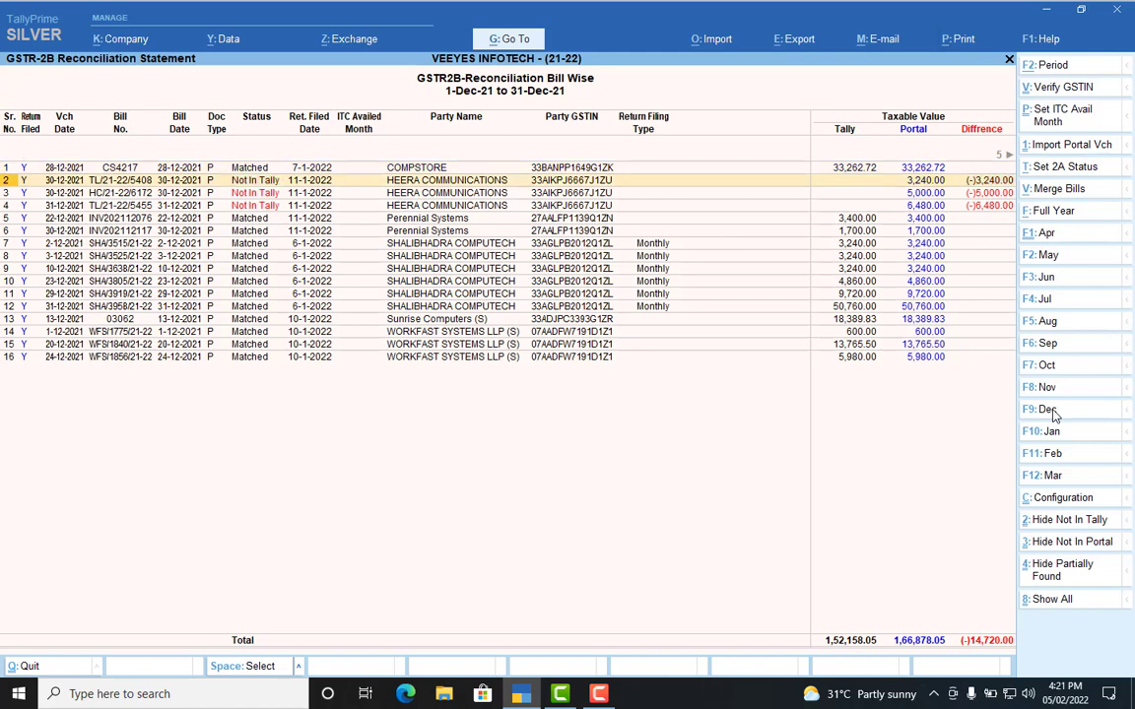
key("Down")
key("Down")
key("Down")
key("Down")
key("Down")
key("Down")
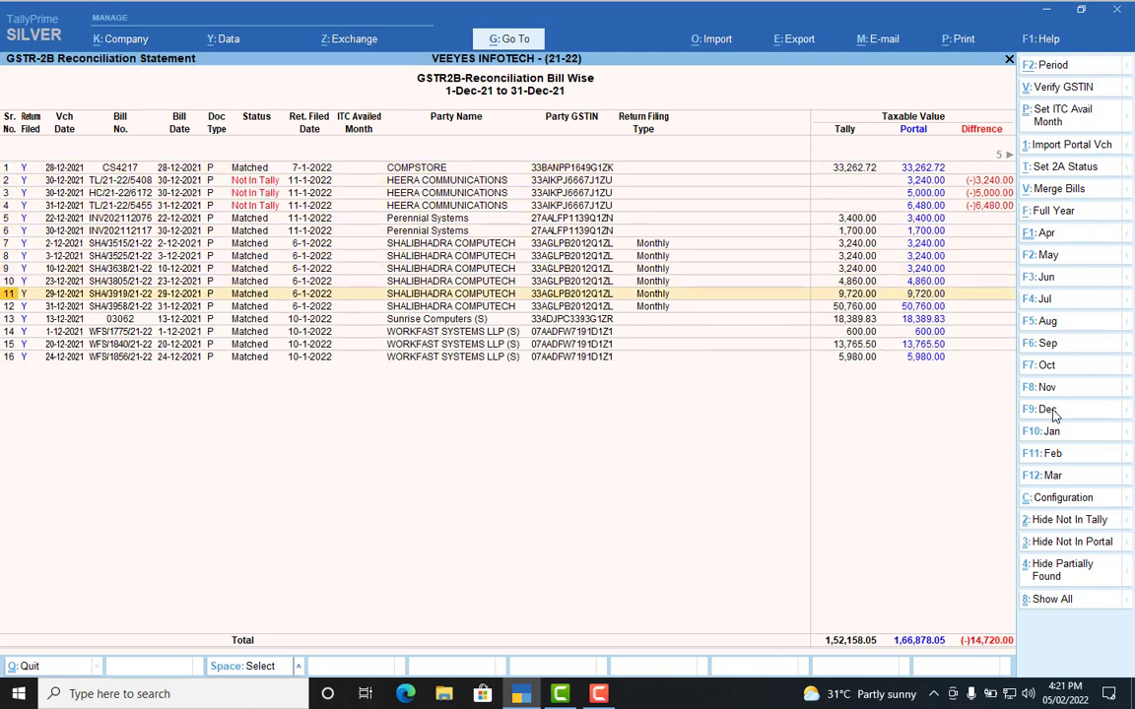
key("Up")
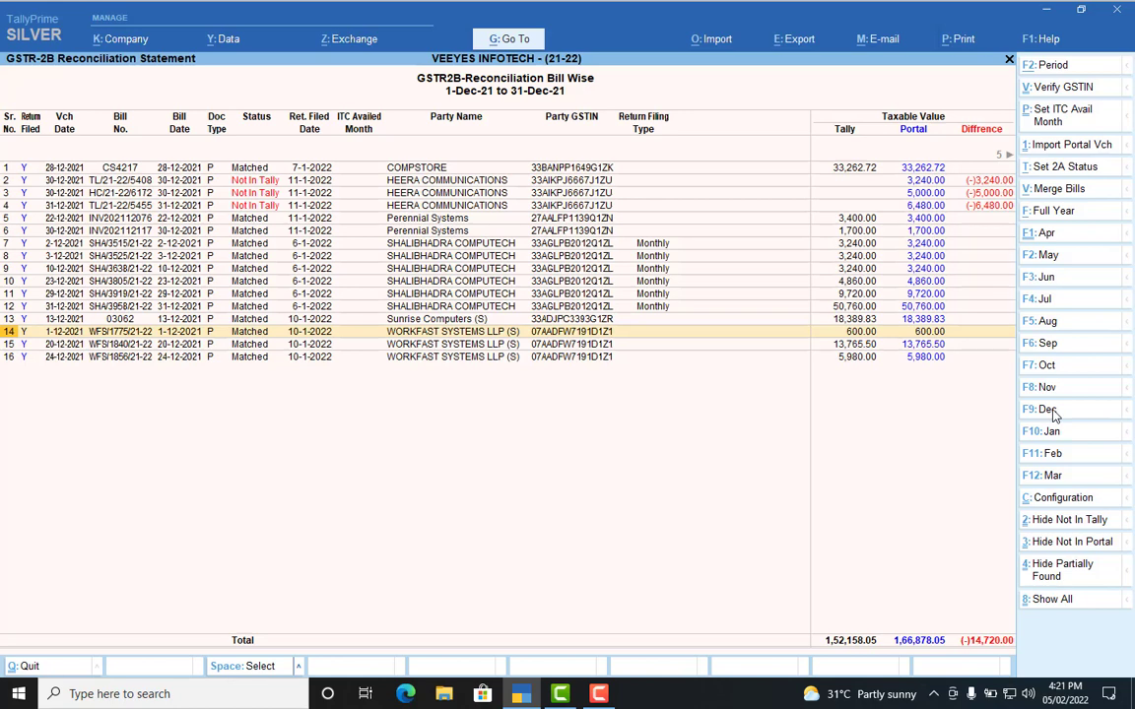
key("Return")
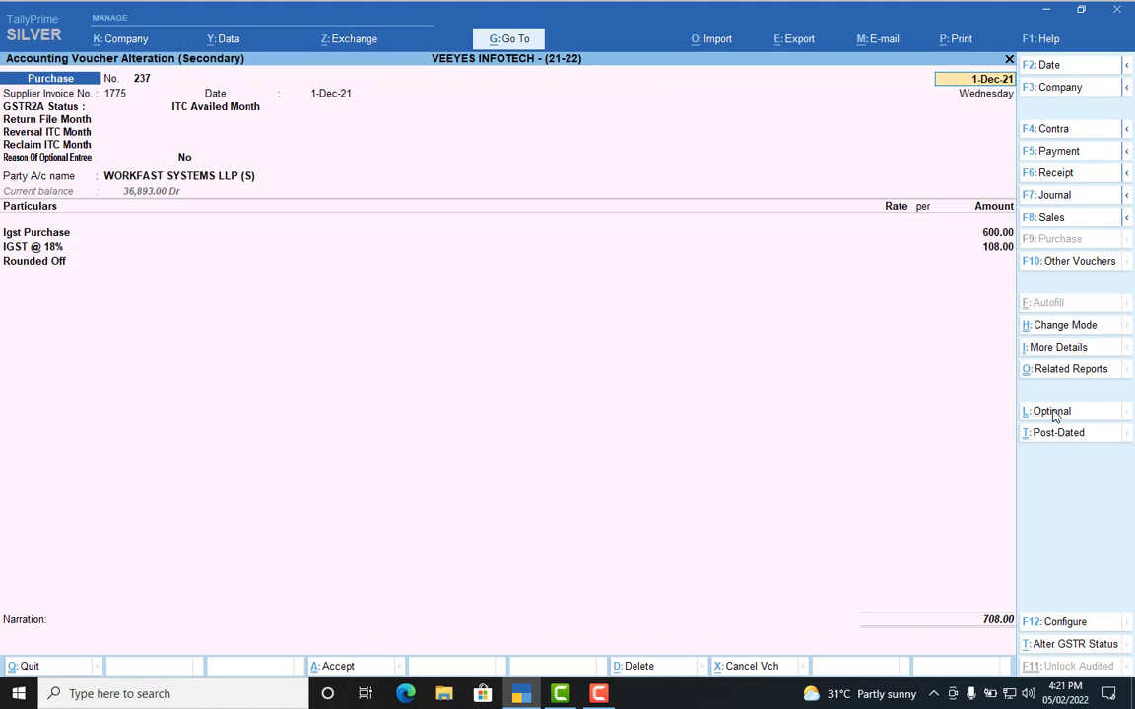
key("BackSpace")
key("Escape")
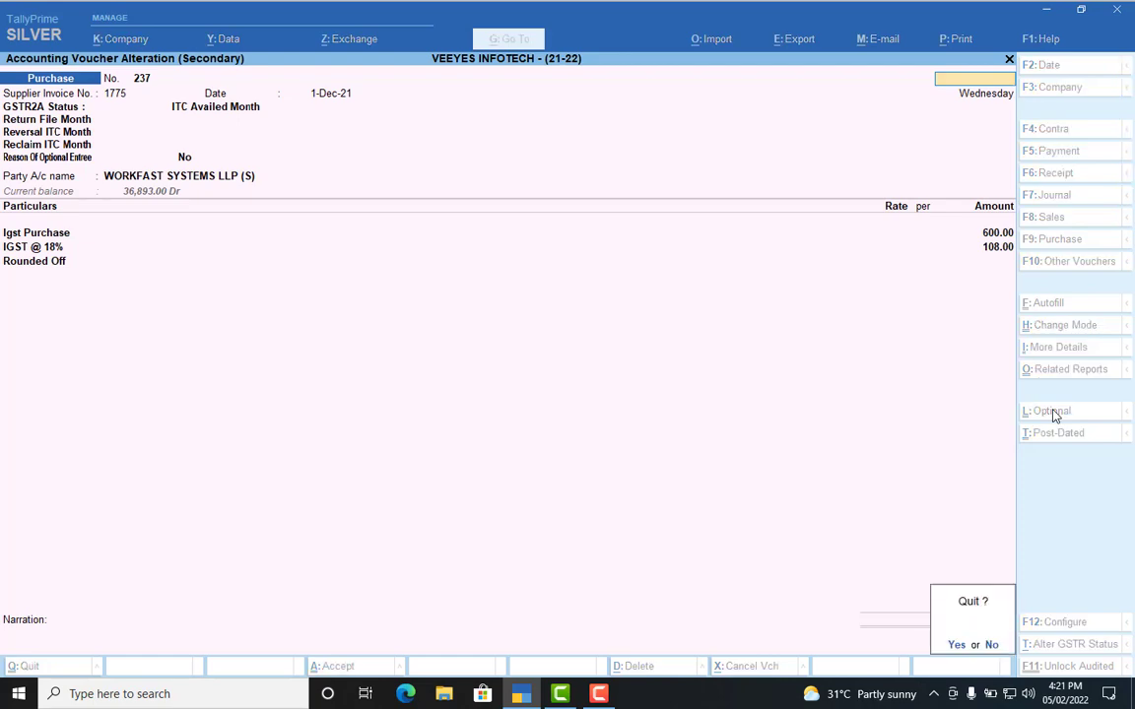
key("Return")
- Examine the imported WORKFAST SYSTEMS LLP (S) purchase voucher dated 20-Dec-21, quit it without saving, and close the reconciliation statement
key("Down")
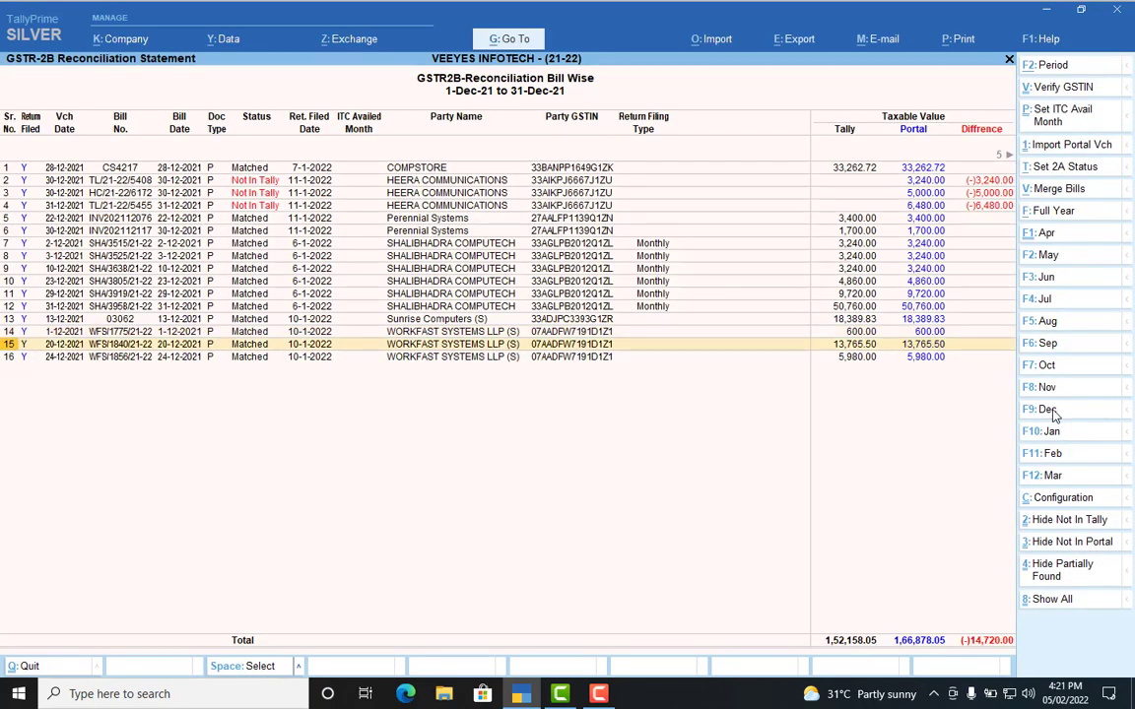
key("Return")
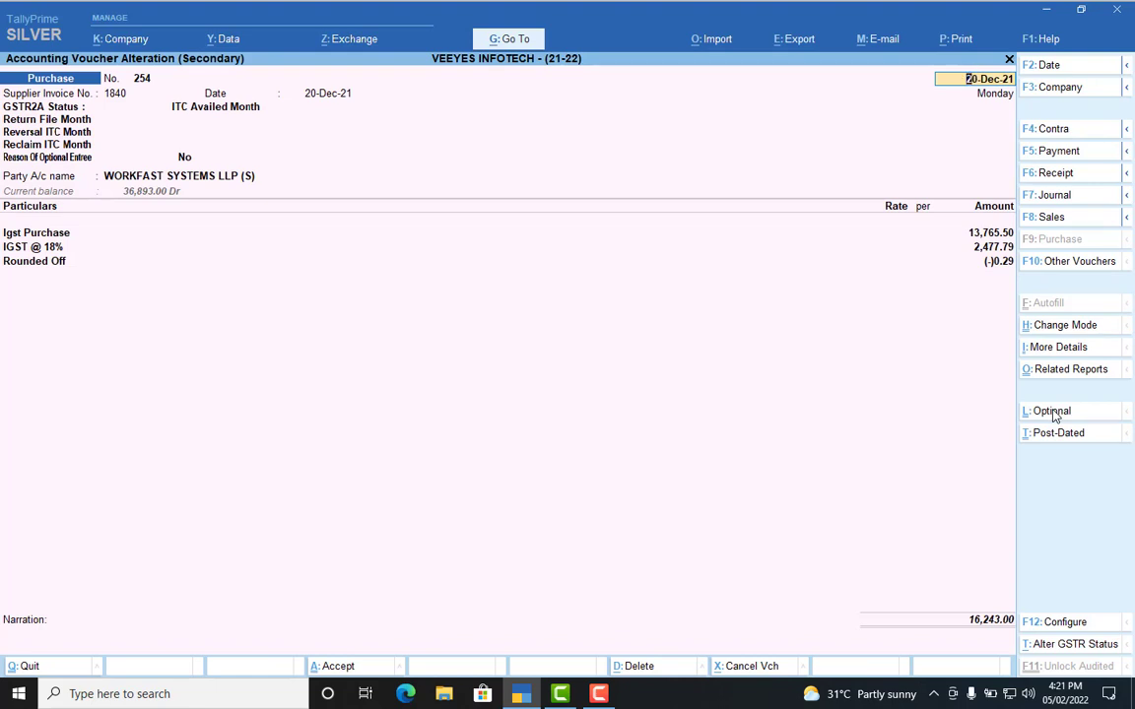
key("BackSpace")
key("Escape")
key("Return")
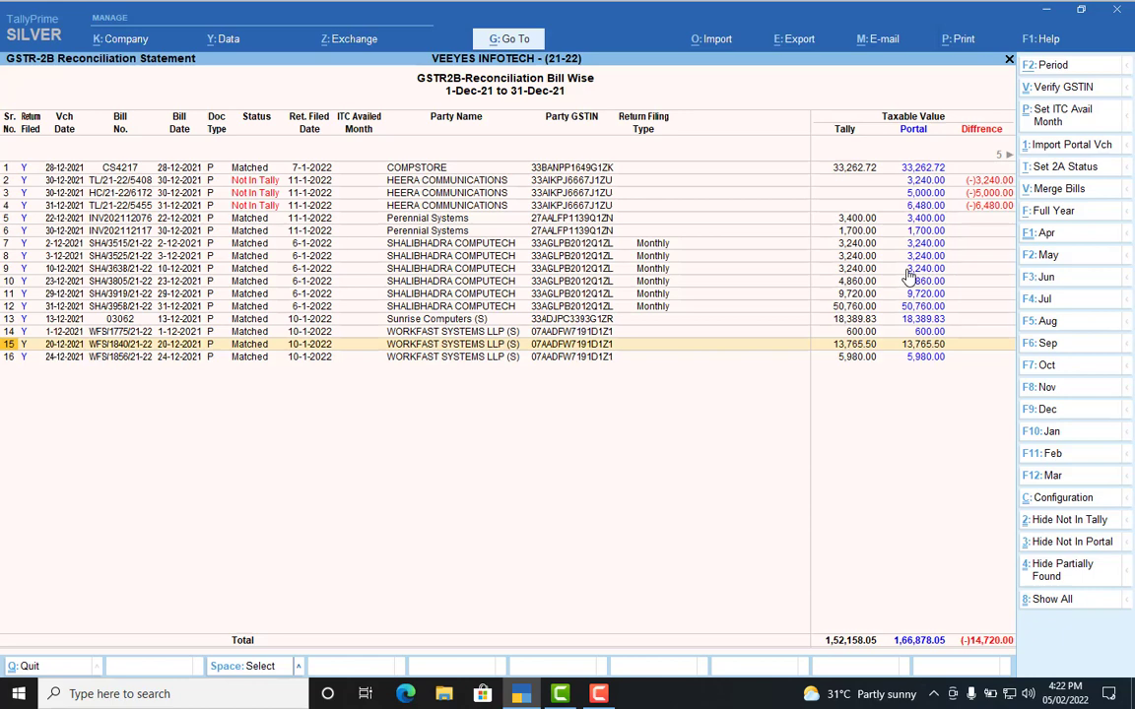
key("Escape")
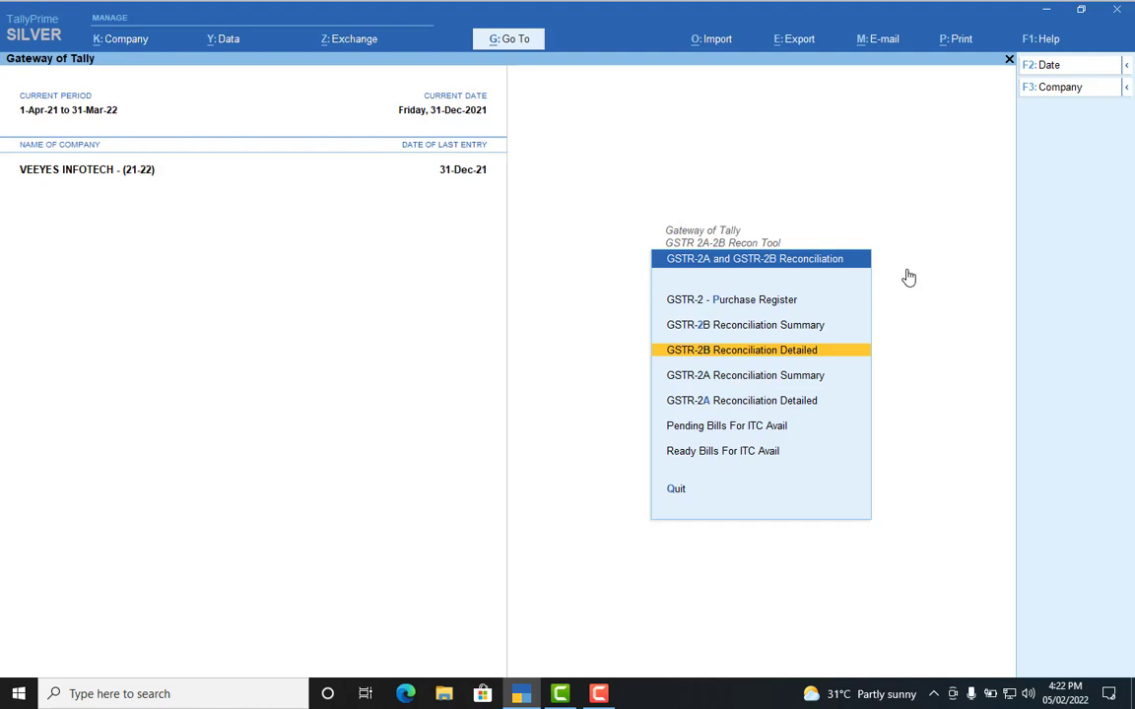
- Open GSTR-3B Transaction Details from the add-on's other reports and mail configuration section
key("Down")
key("Down")
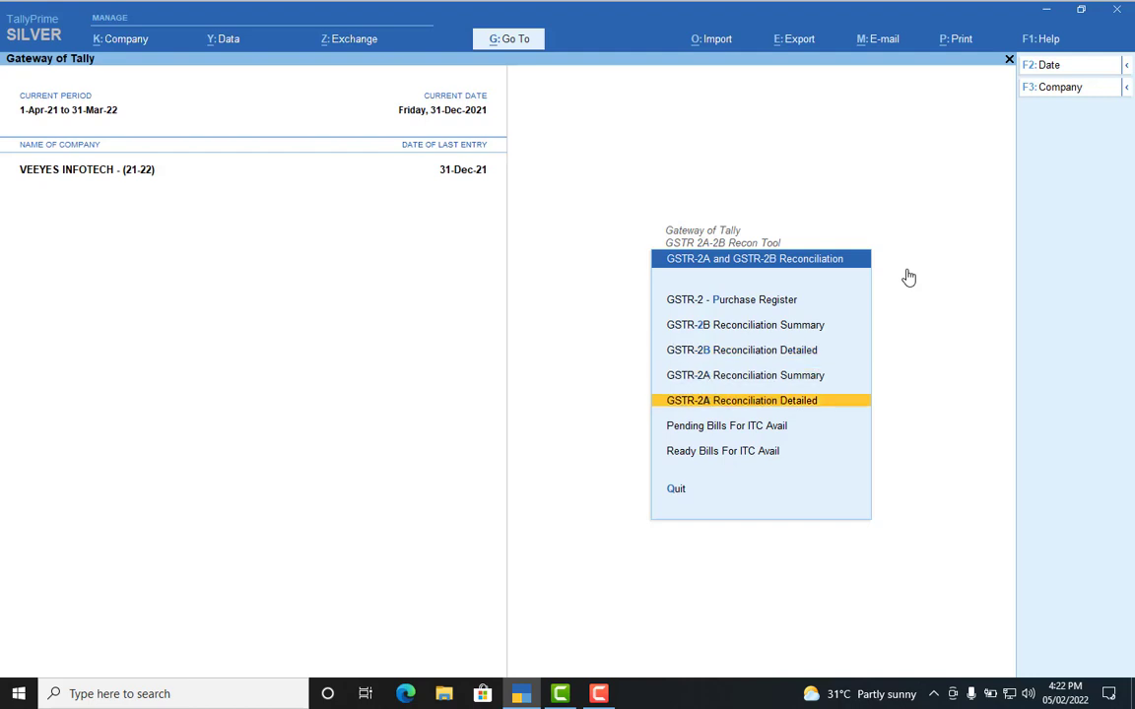
key("Escape")
key("Down")
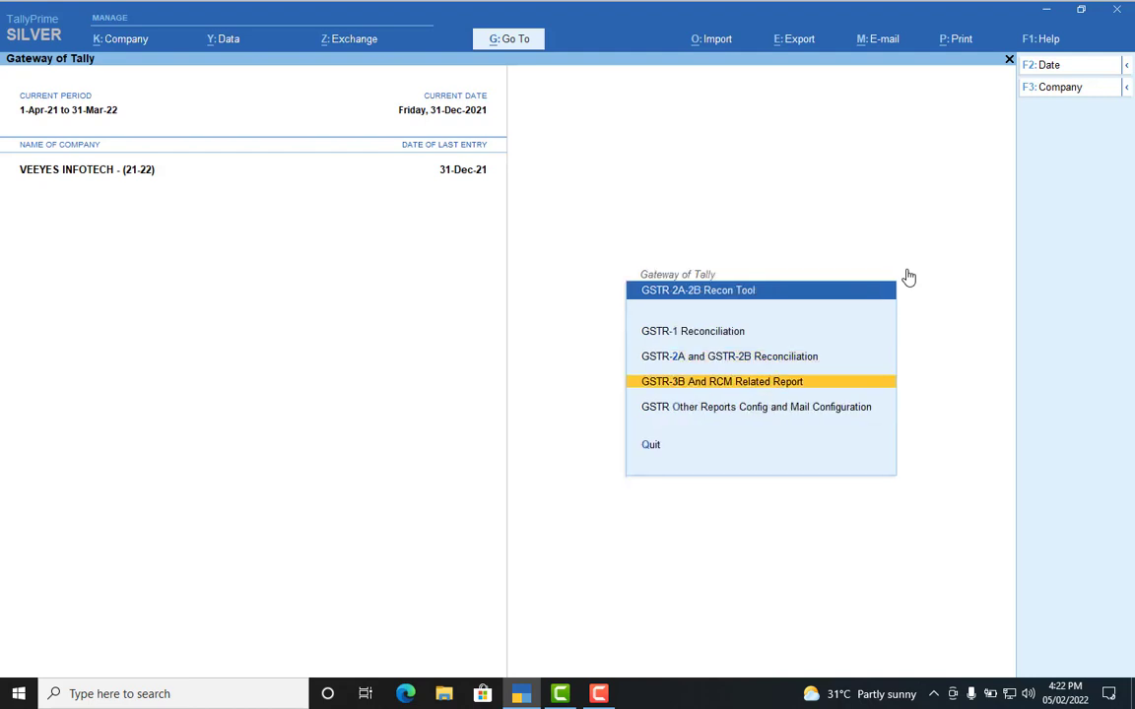
key("Down")
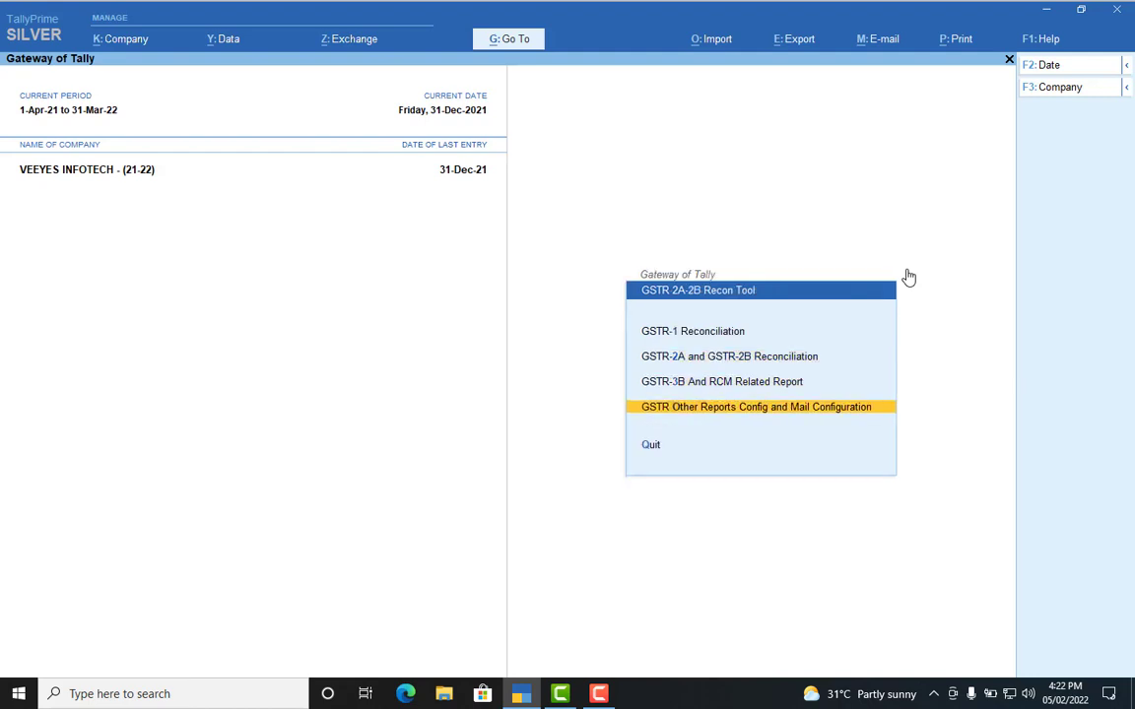
key("Return")
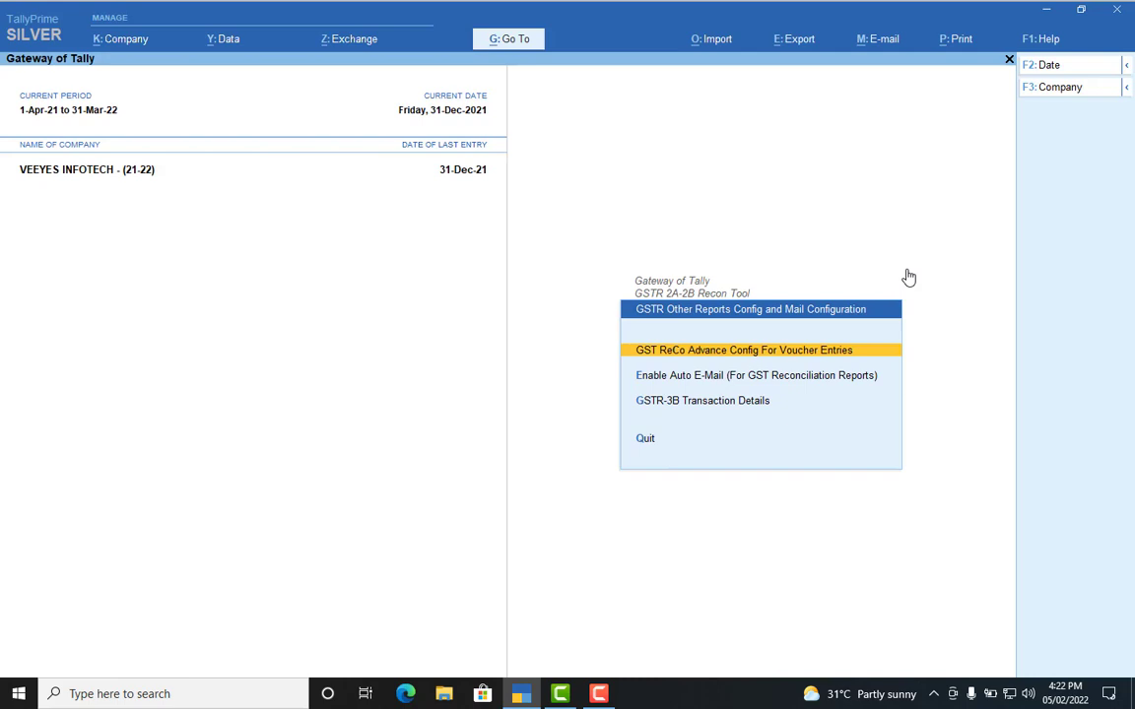
key("Down")
key("Down")
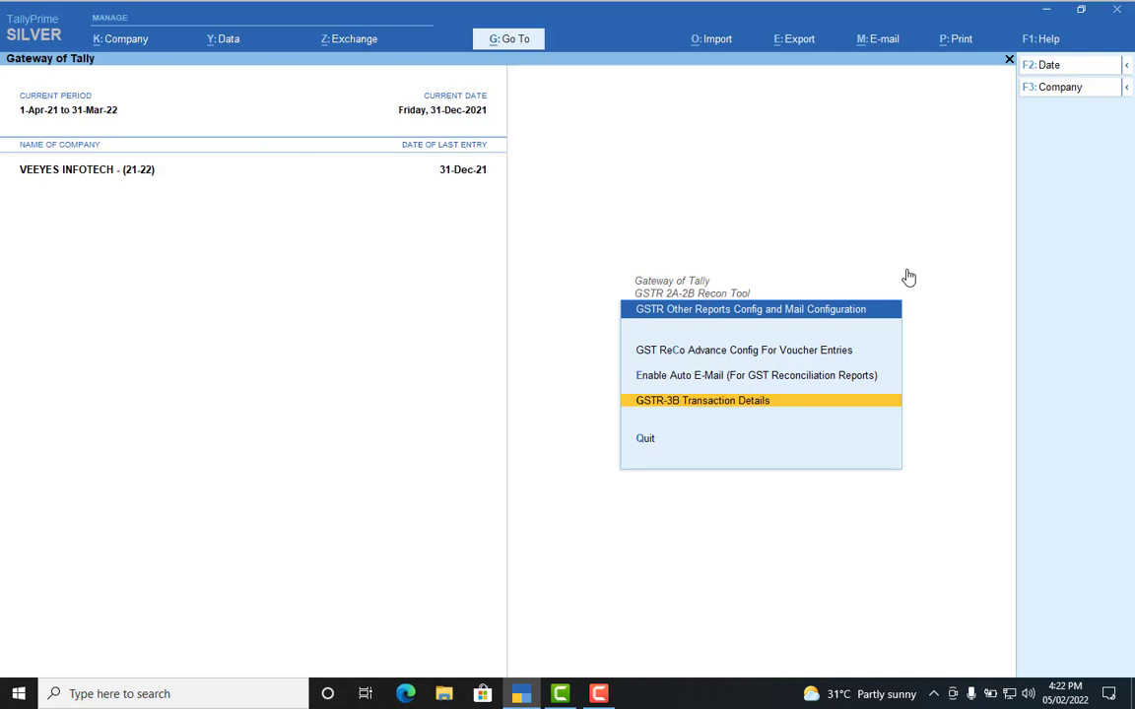
key("Return")
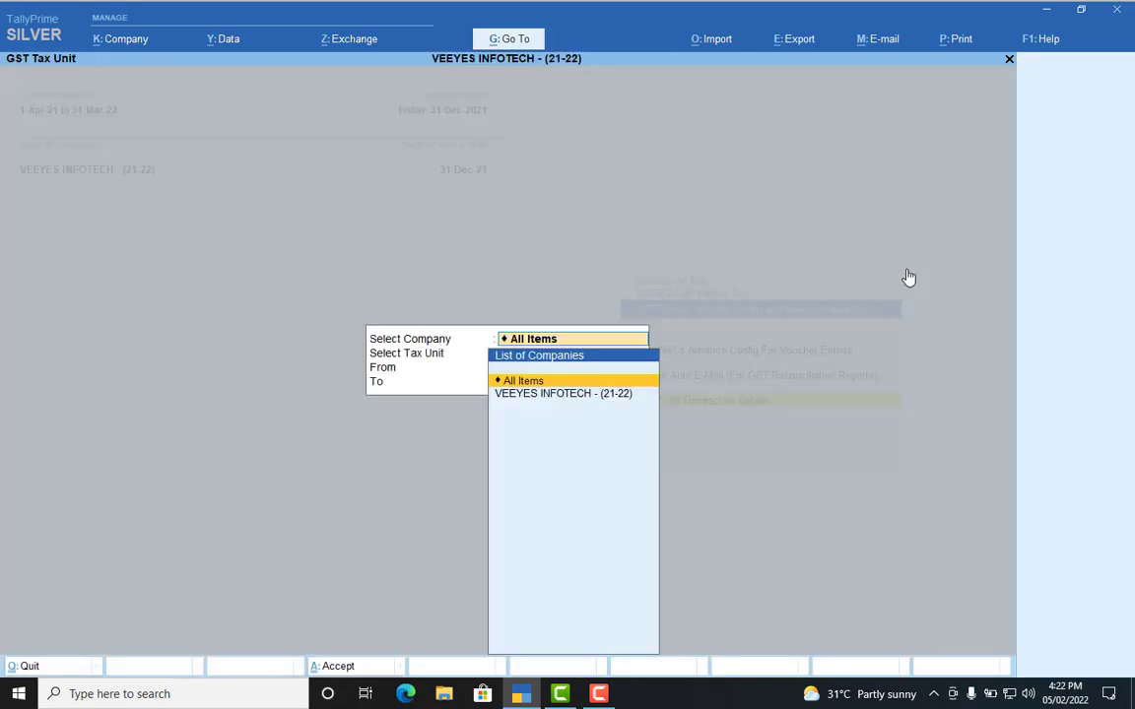
- Show GSTR-3B Transaction Details for all companies and tax units from 1-Dec-21 to 31-Dec-21, examine the sales and purchase entries, and close the report
key("Return")
key("Return")
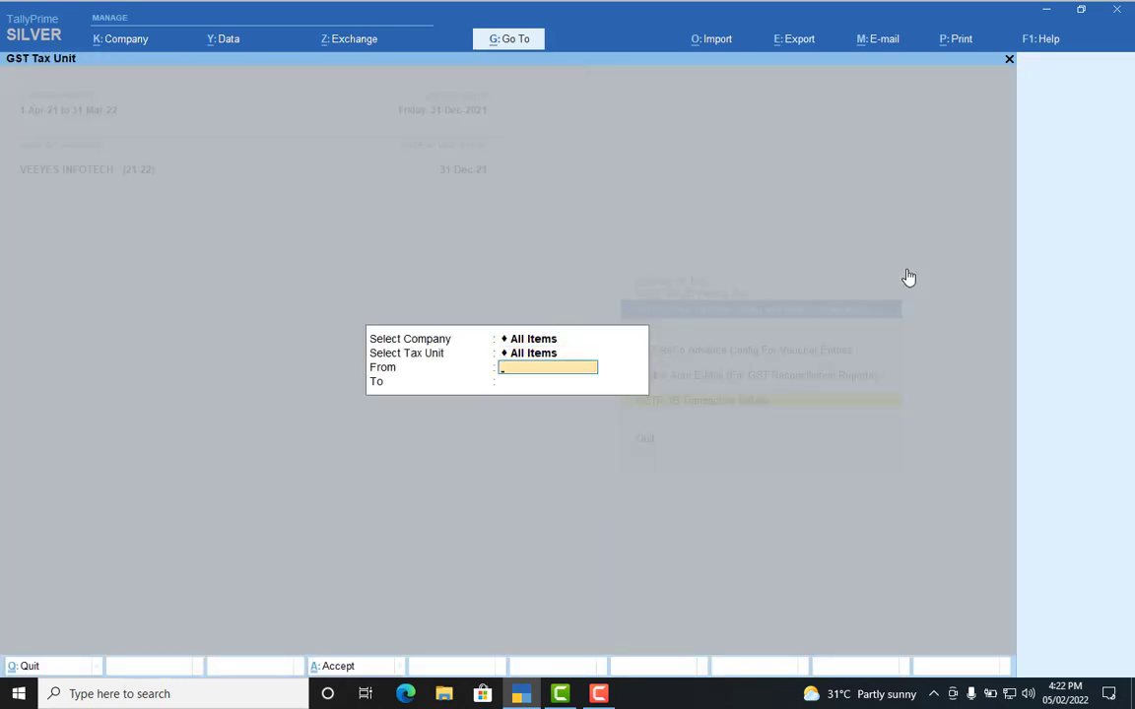
type("dec2")
key("Return")
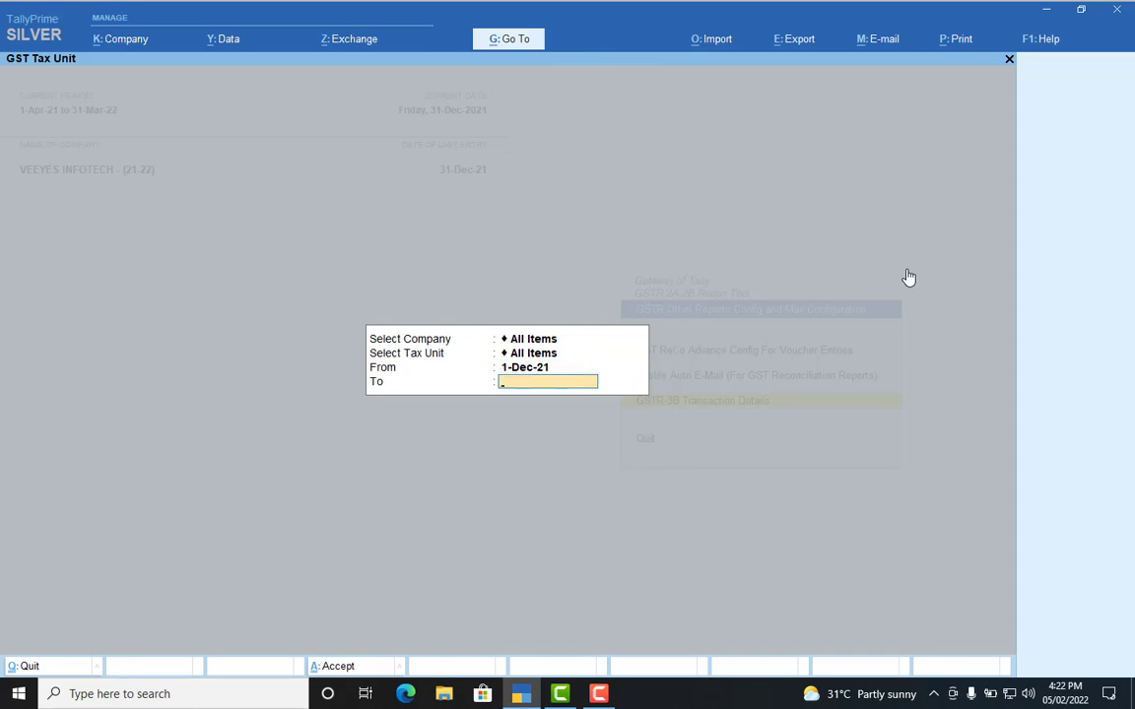
type("31-12-")
key("Return")
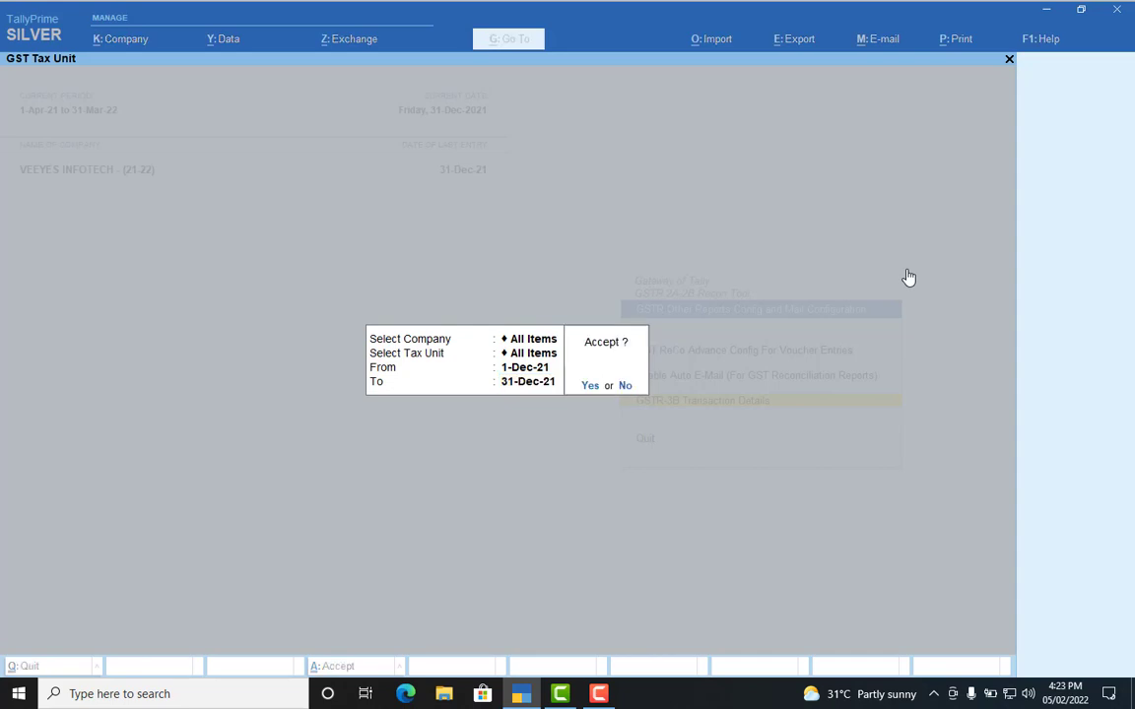
key("Return")
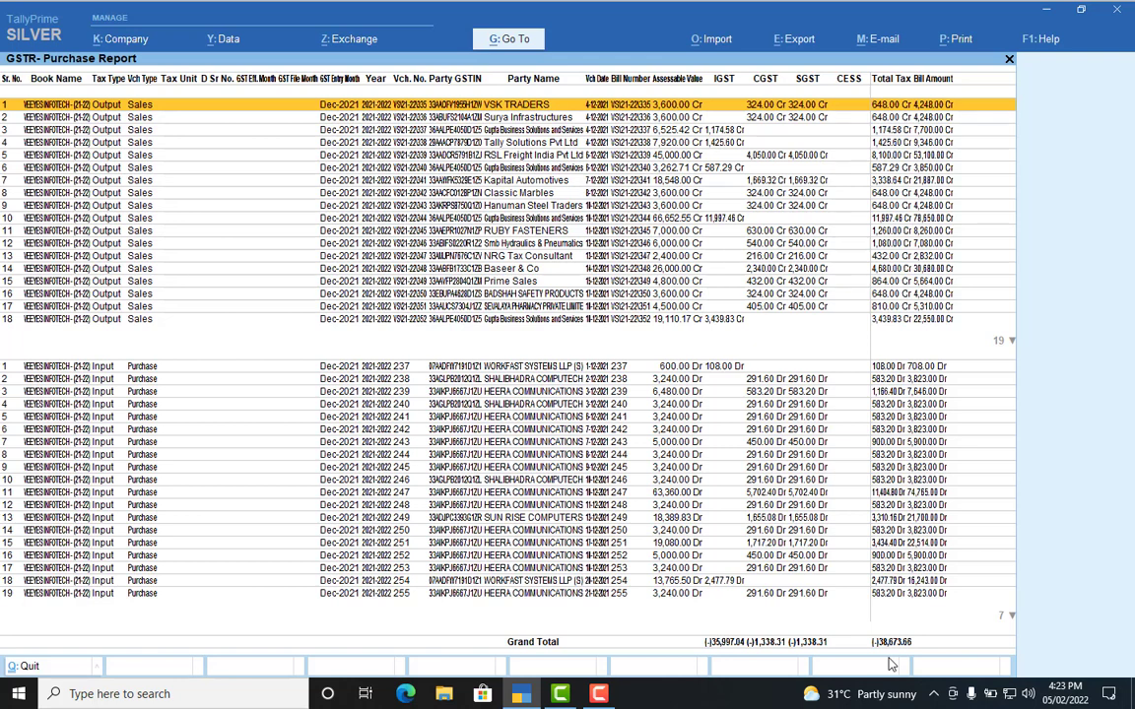
key("Escape")
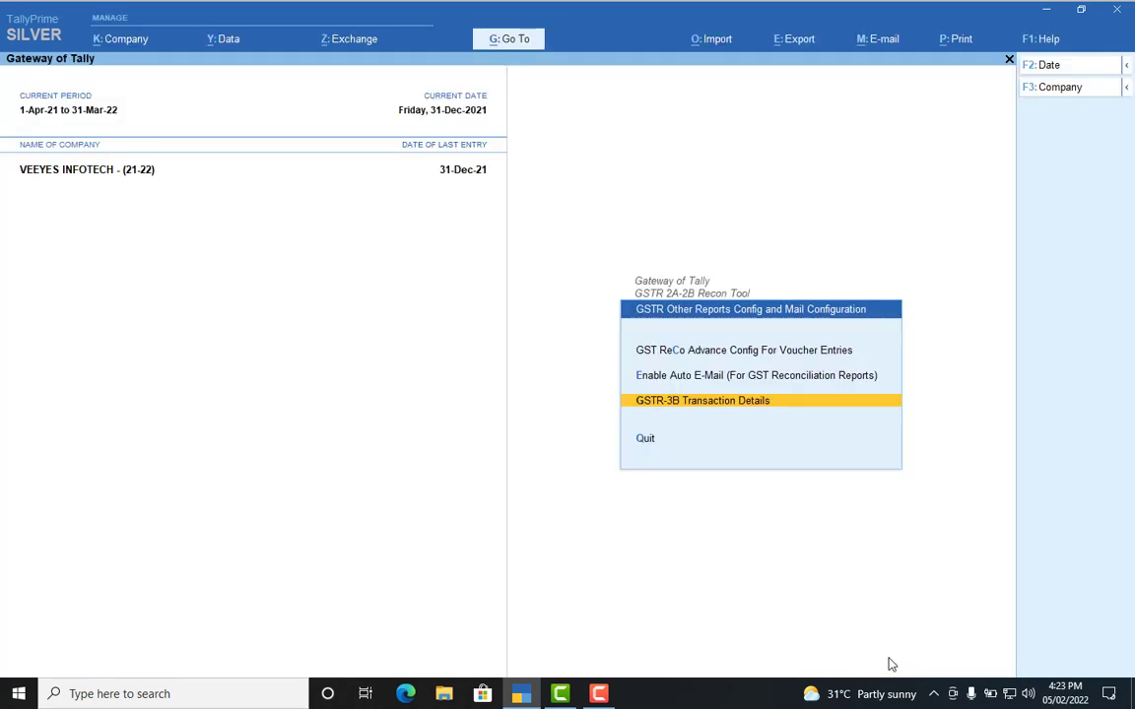
- Examine the auto e-mail option for GST reconciliation reports and its default e-mail configuration, and return to the Gateway of Tally main menu without saving
key("Up")
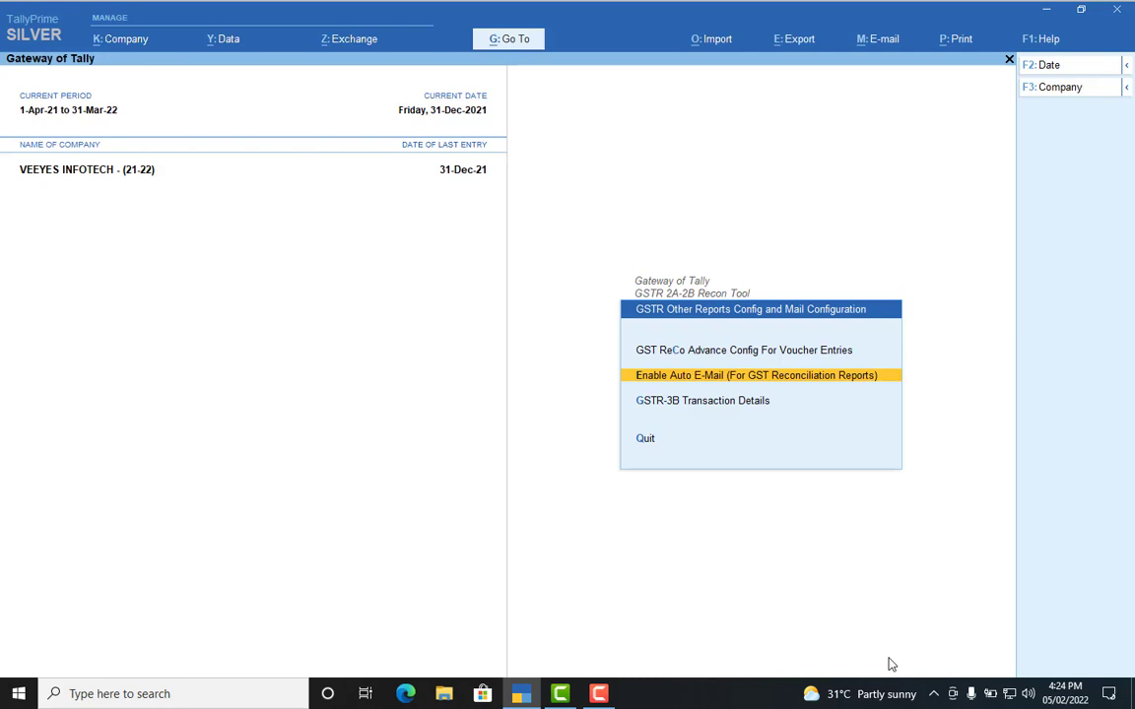
key("Return")
key("Return")
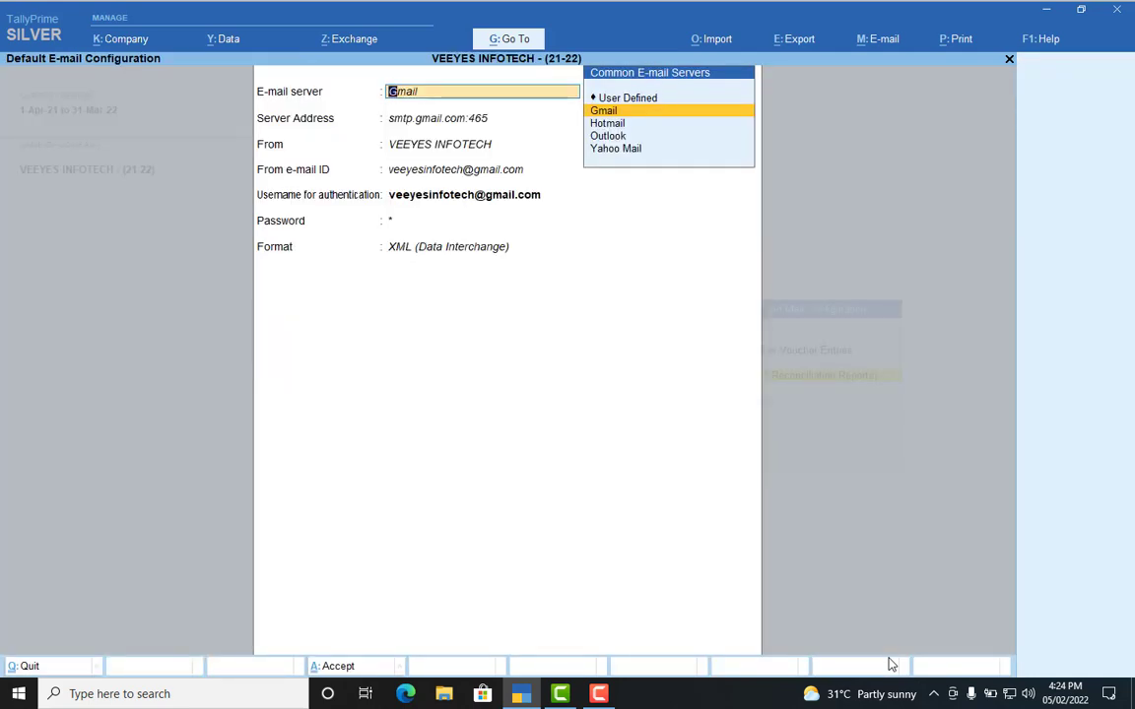
key("BackSpace")
key("Escape")
key("BackSpace")
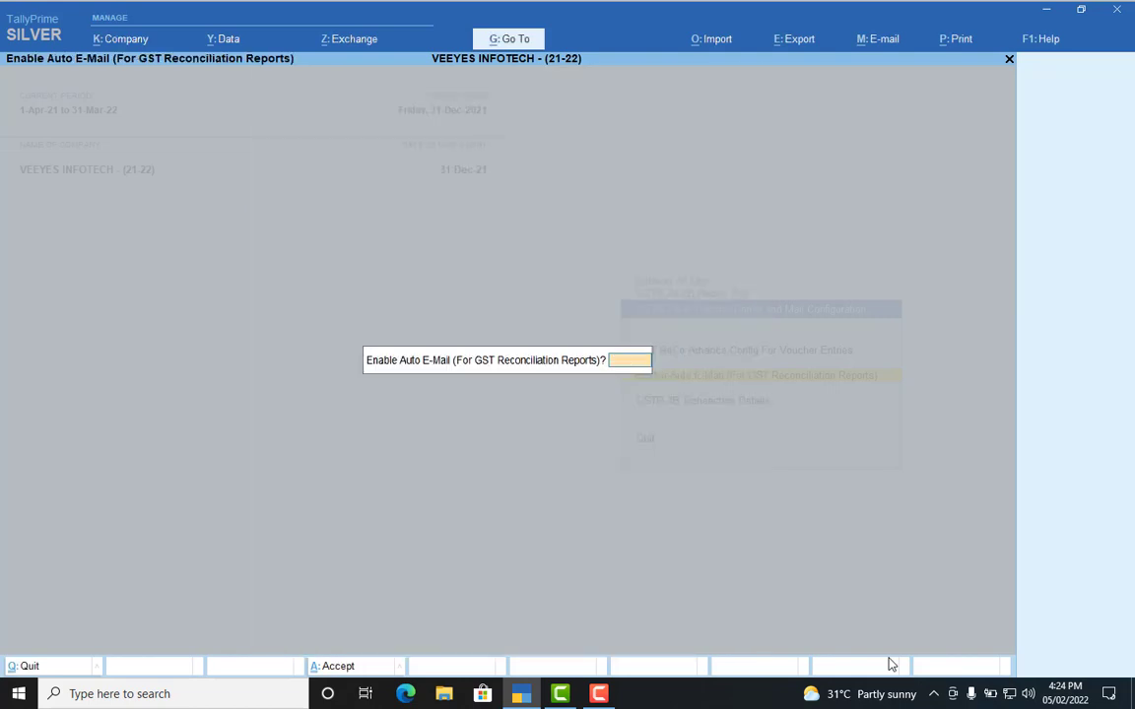
key("Escape")
key("y")
key("Escape")
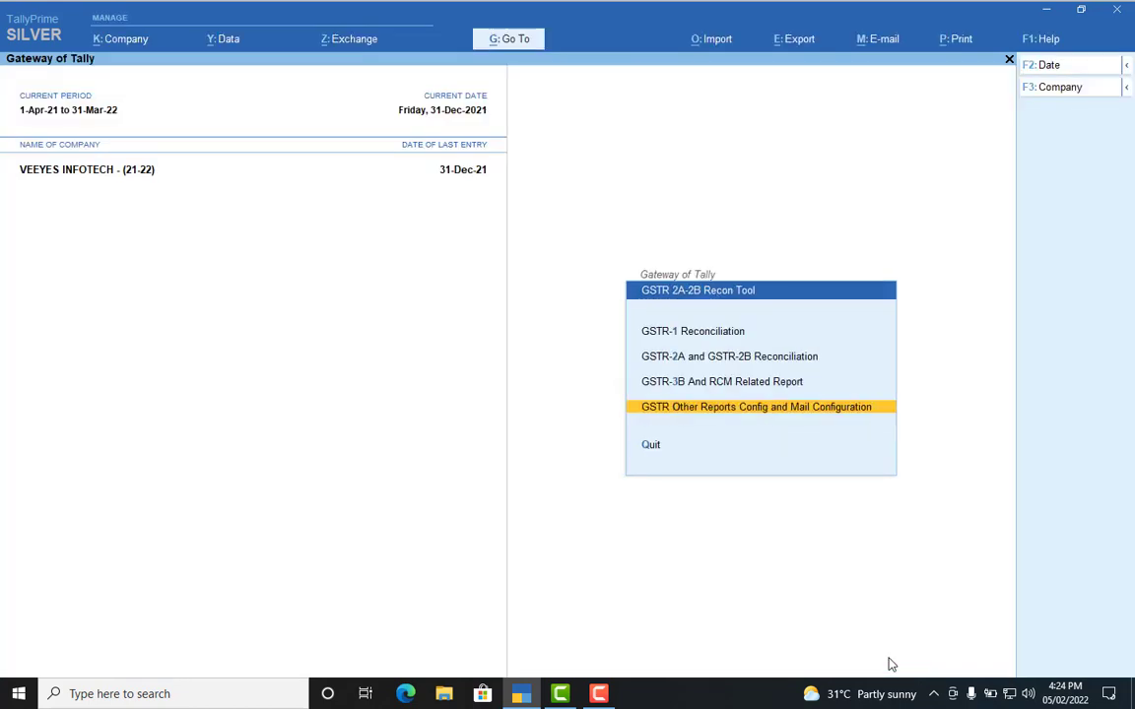
key("Escape")
key("Escape")
key("Escape")
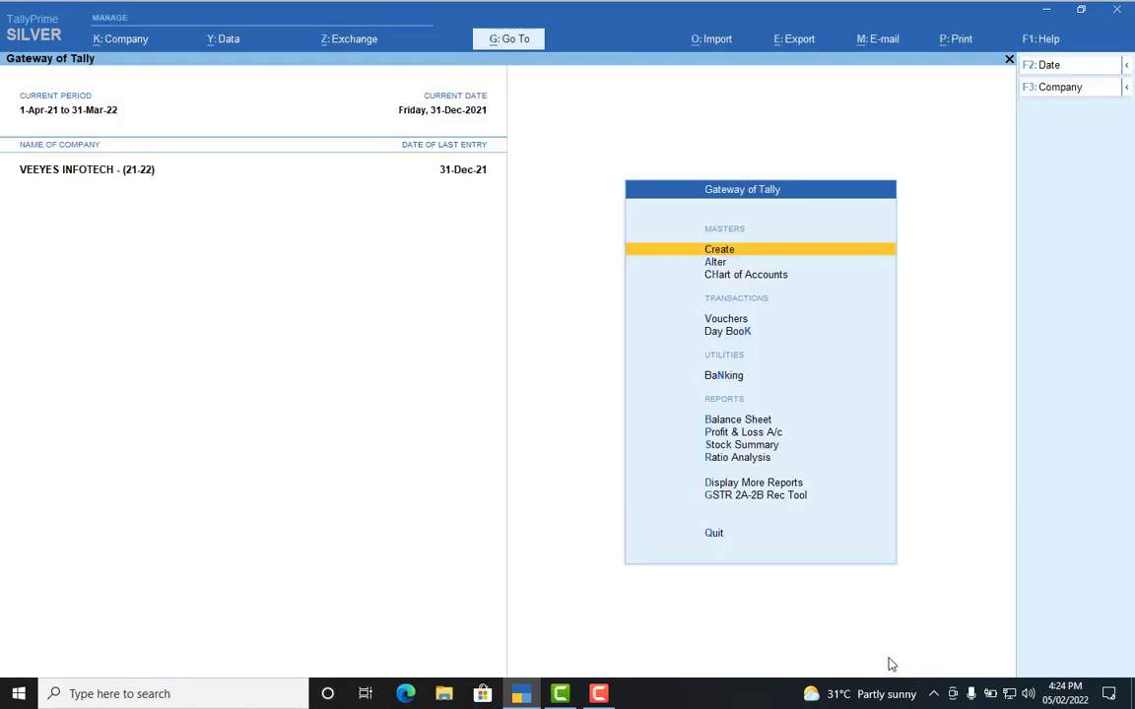